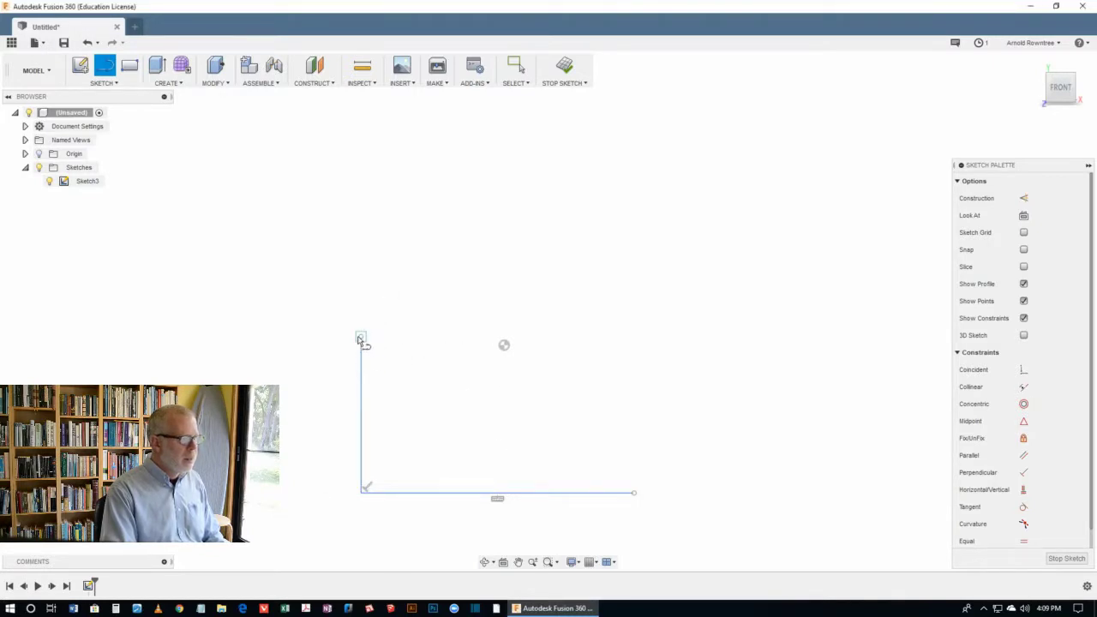
Complete the closed profile above the base line with two stepped shoulders, short vertical sides, a tangent semicircular top and the remaining right side
left_click(360, 337)
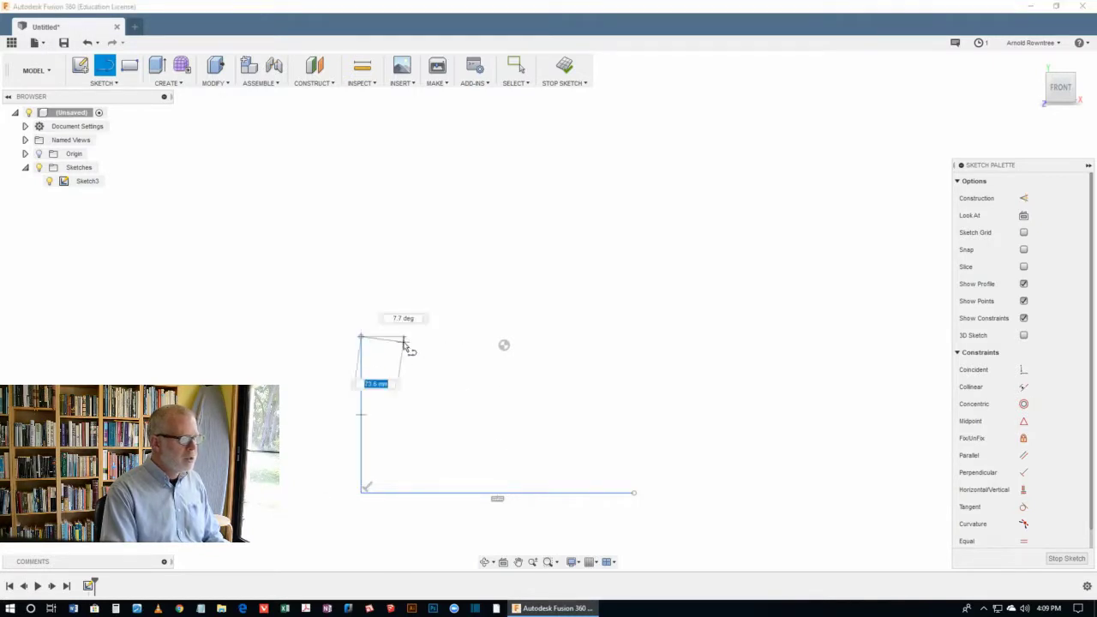
left_click(400, 299)
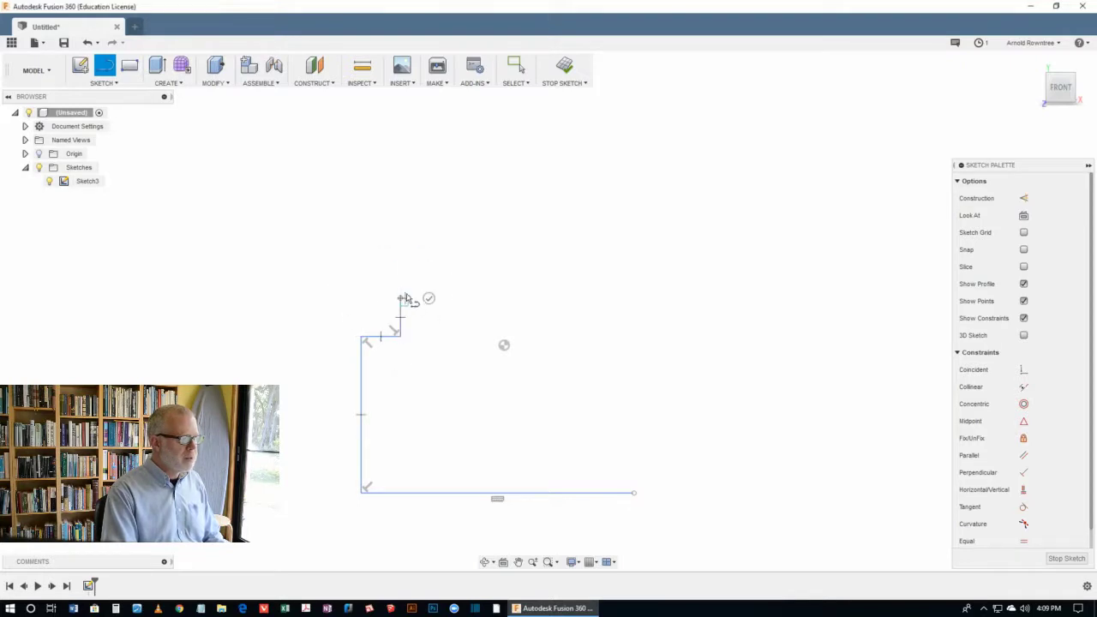
left_click_drag(402, 300, 611, 299)
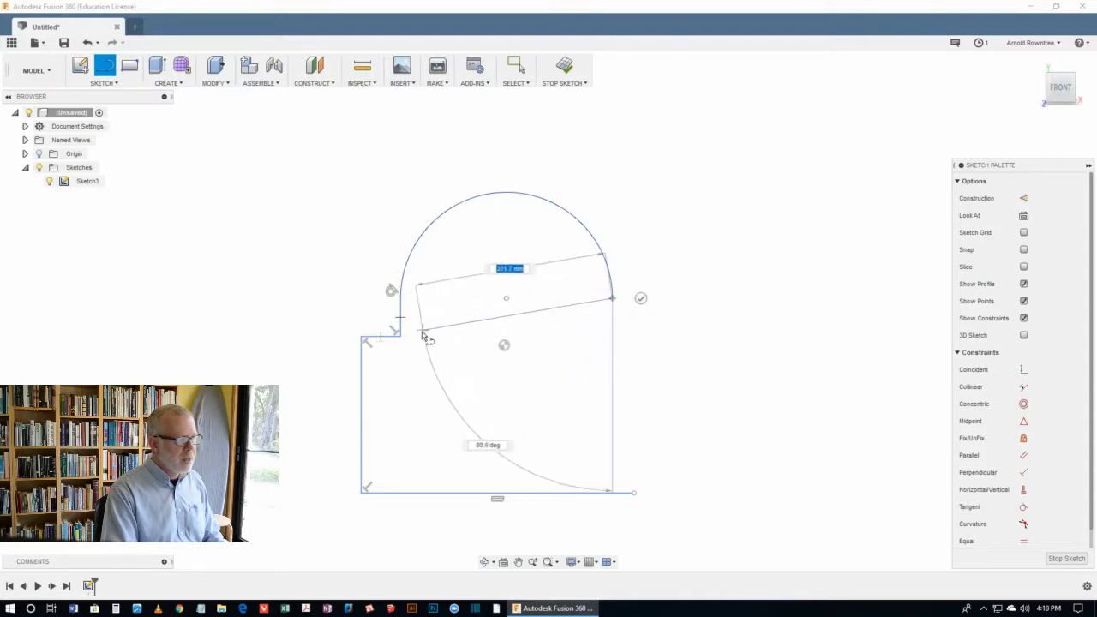
left_click(613, 337)
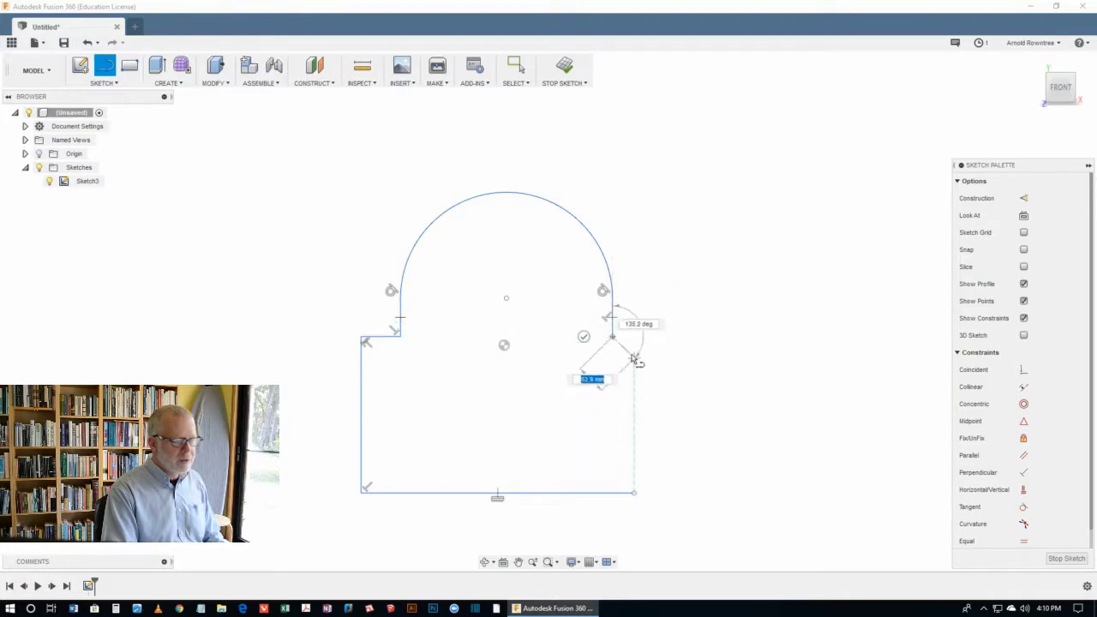
left_click_drag(634, 341, 634, 493)
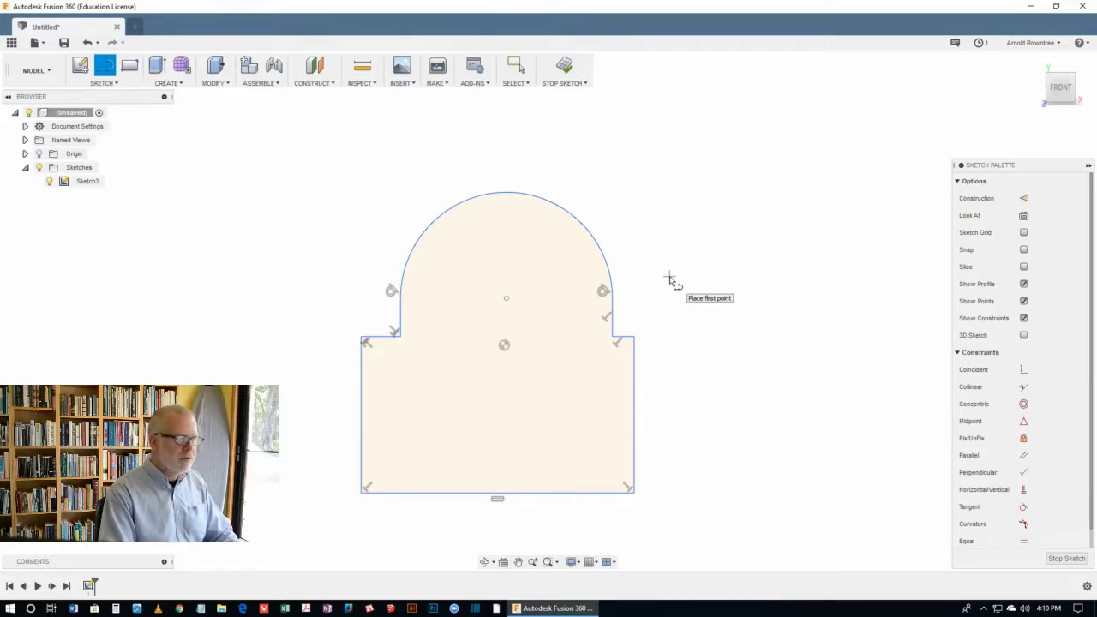
Dimension the profile's horizontal base line and set its width to 240 mm
key("d")
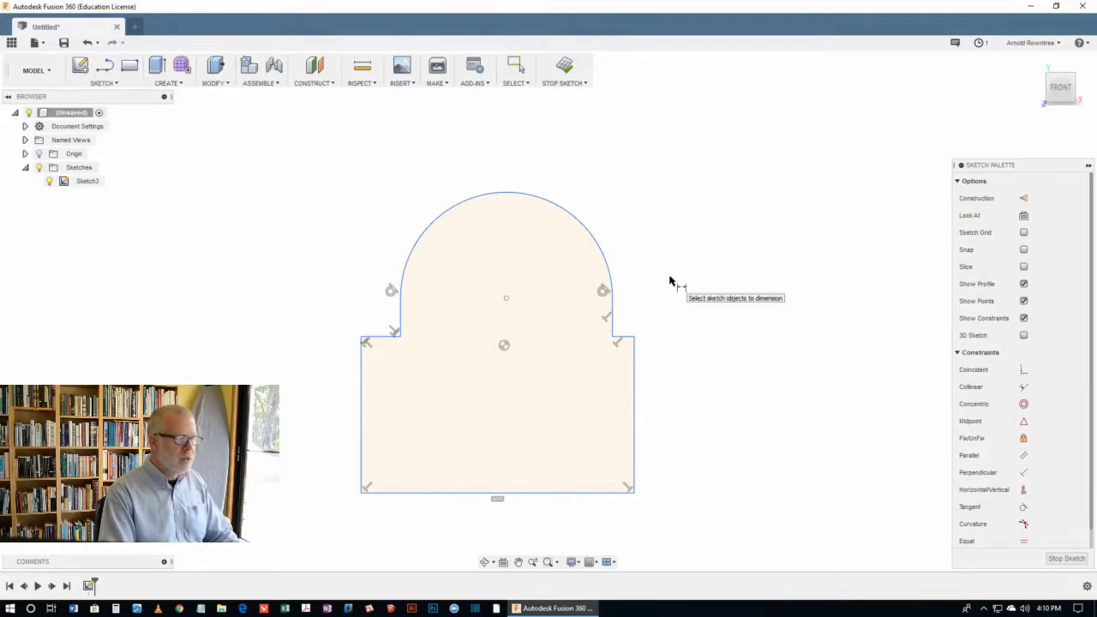
left_click(564, 497)
left_click(604, 537)
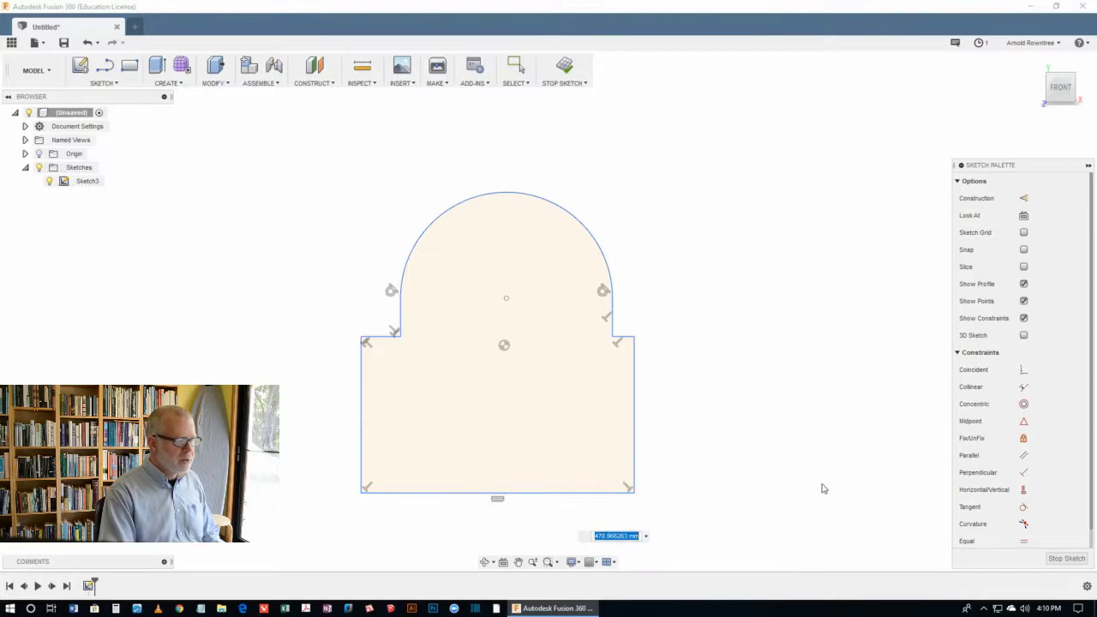
type("2")
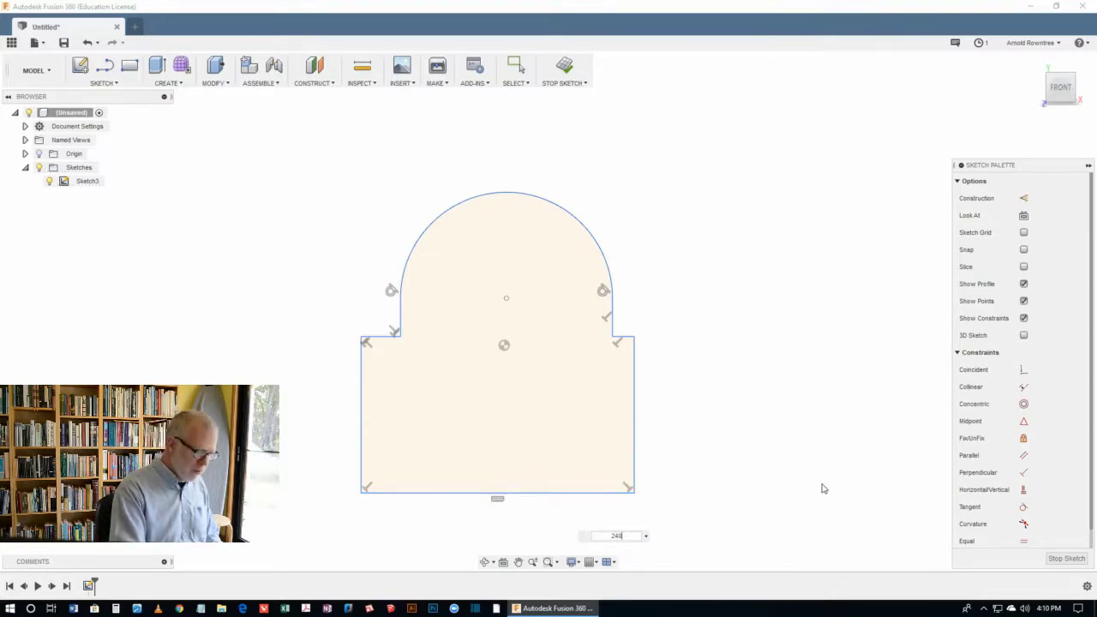
type("40")
key("Return")
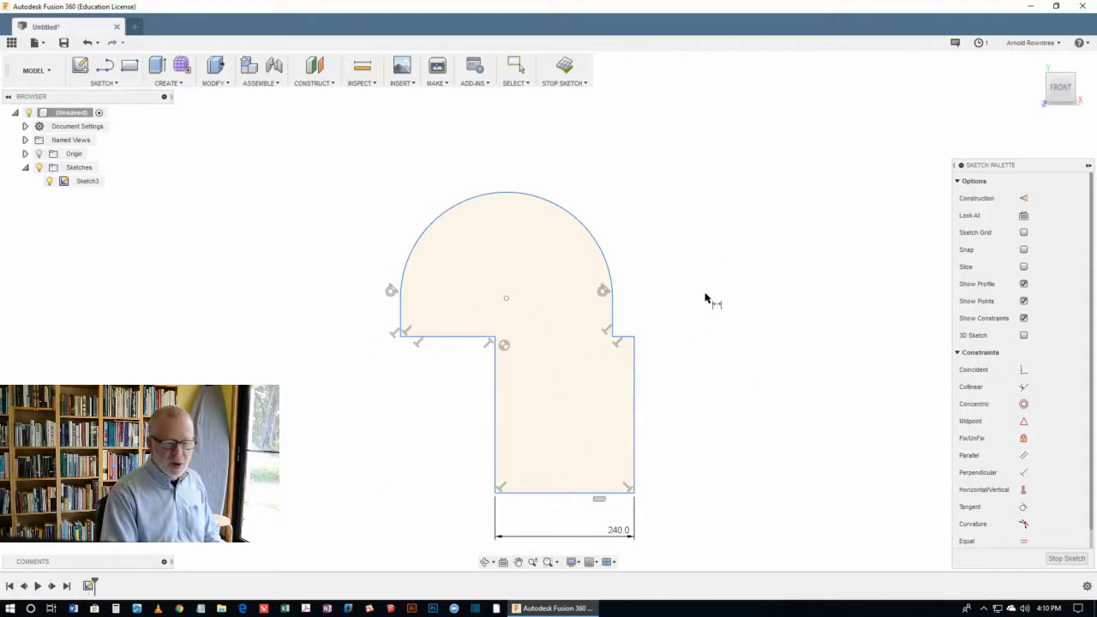
Dimension the top arc and set its radius to 80 mm
left_click(593, 229)
left_click(671, 165)
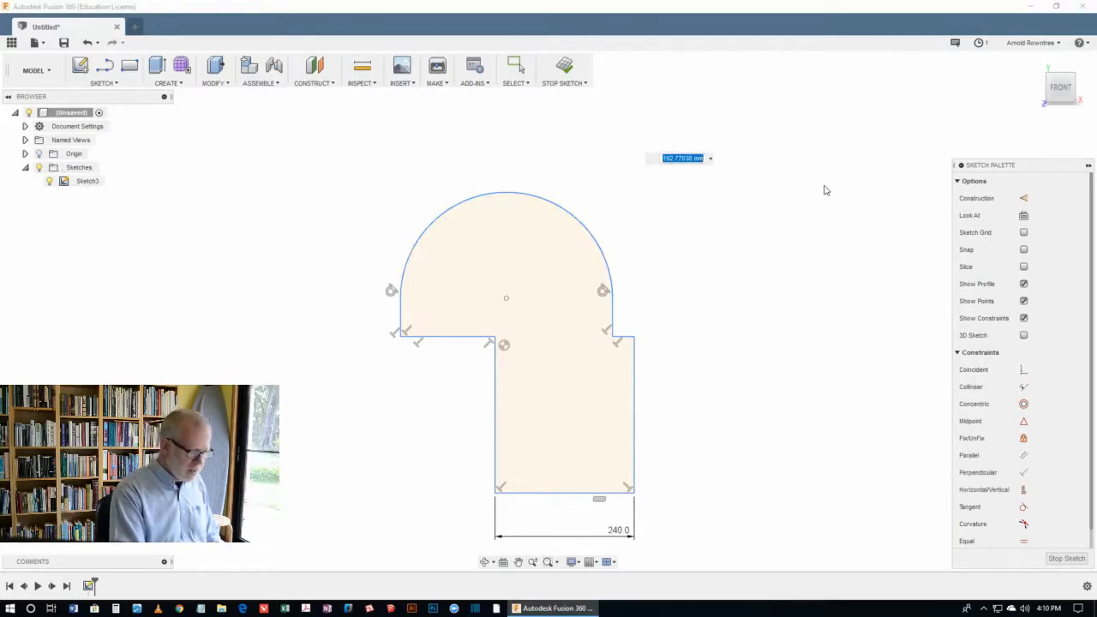
type("80")
key("Return")
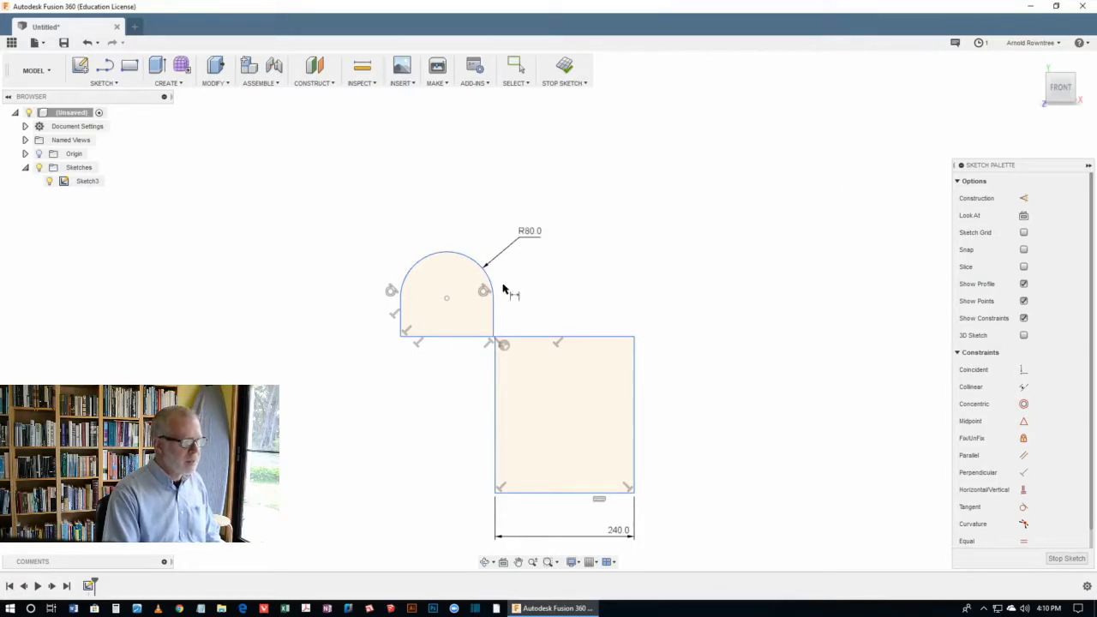
Move the arc's centre point to the right so the rounded top sits over the rectangular base
key("Escape")
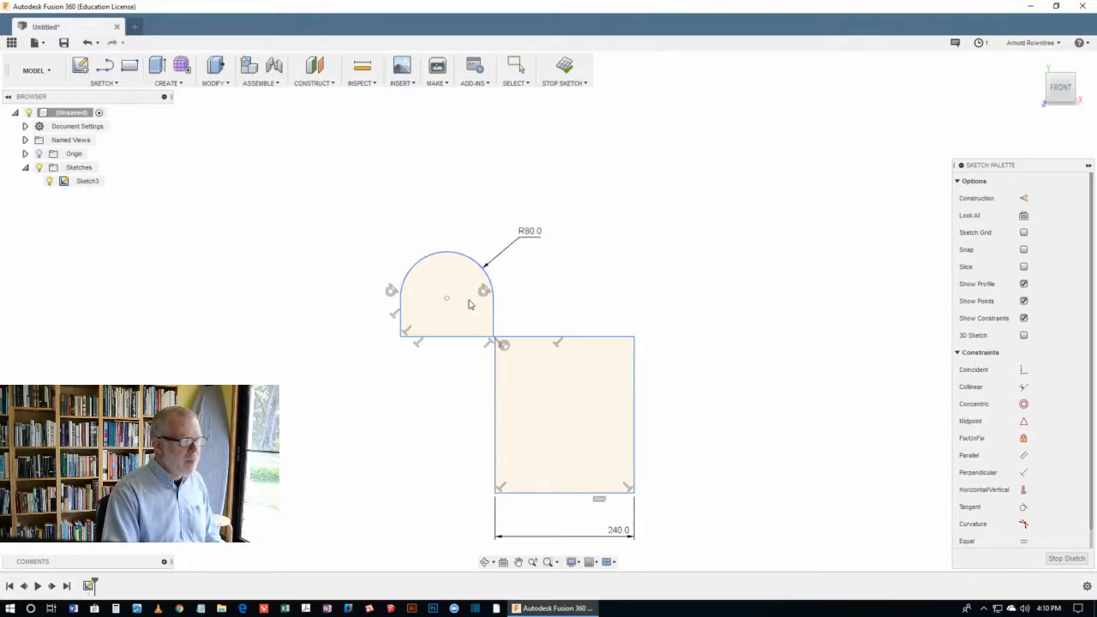
key("Escape")
key("s")
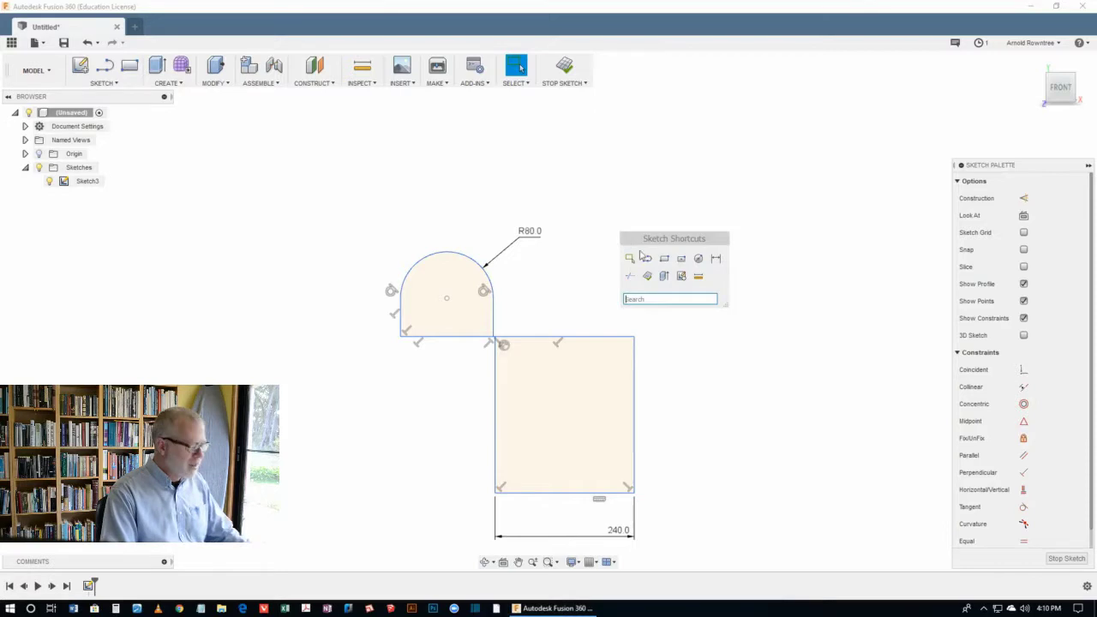
left_click_drag(449, 302, 573, 299)
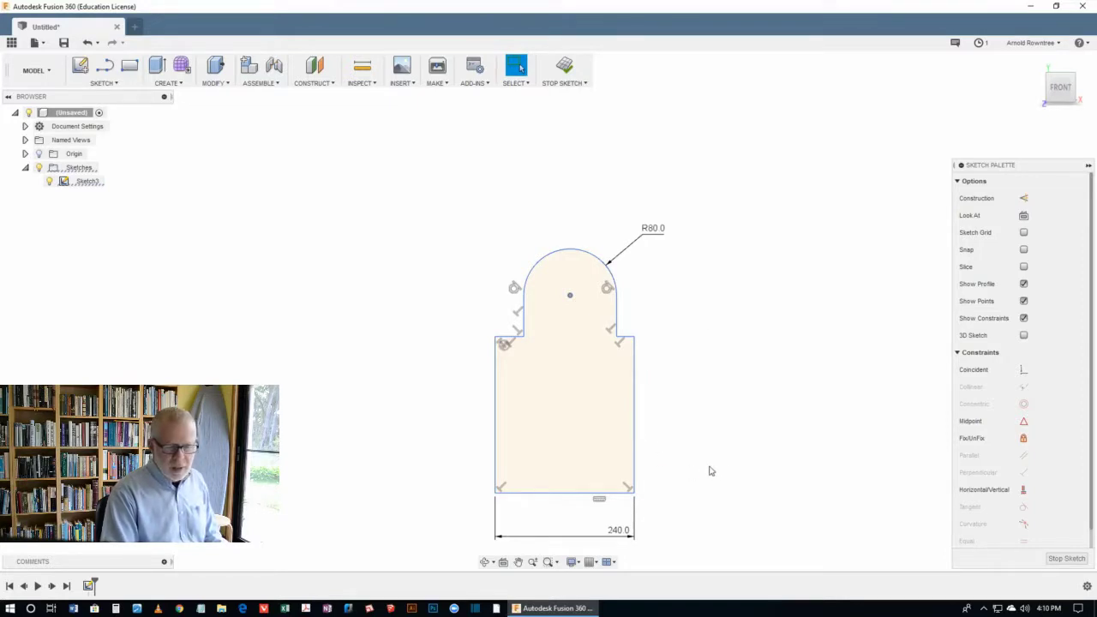
Dimension the vertical distance from the base line to the arc's centre point as 170 mm
key("d")
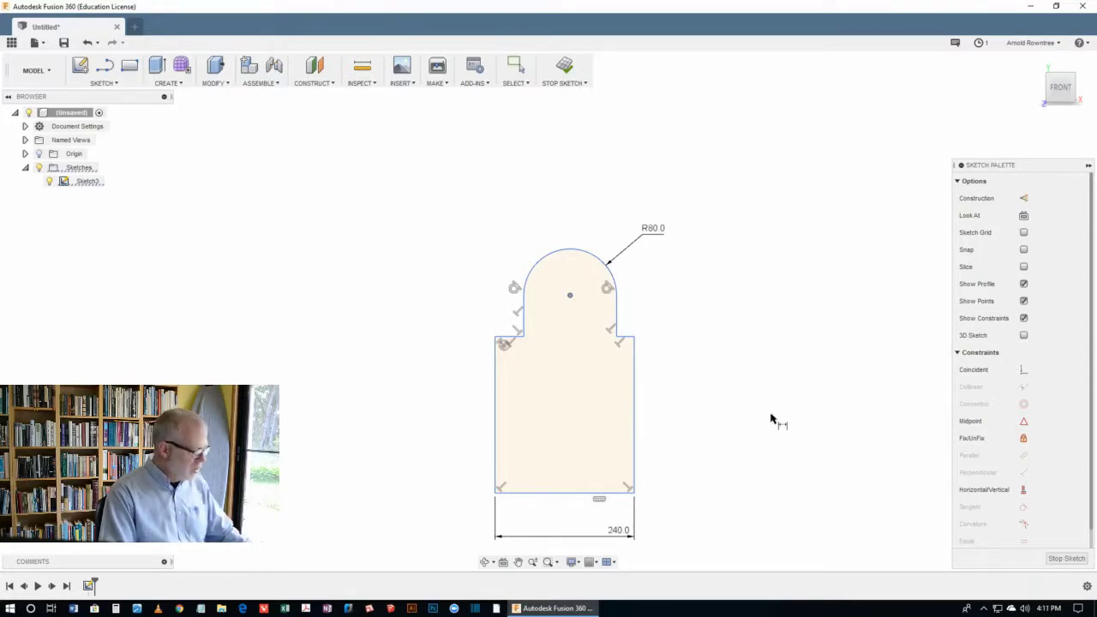
left_click(570, 296)
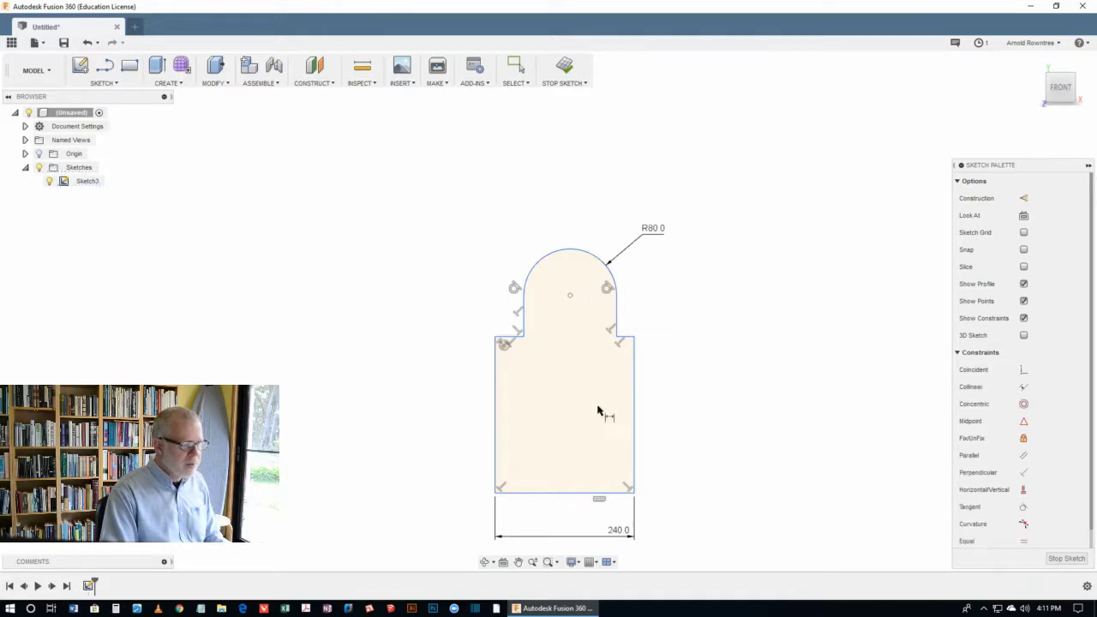
left_click(559, 495)
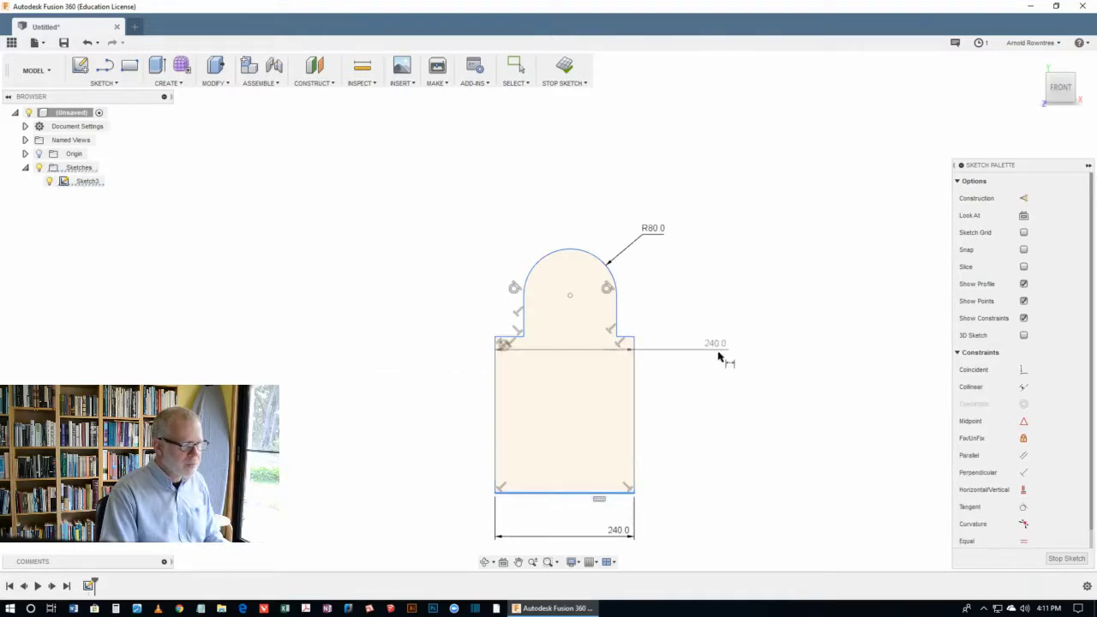
key("Escape")
left_click(570, 297)
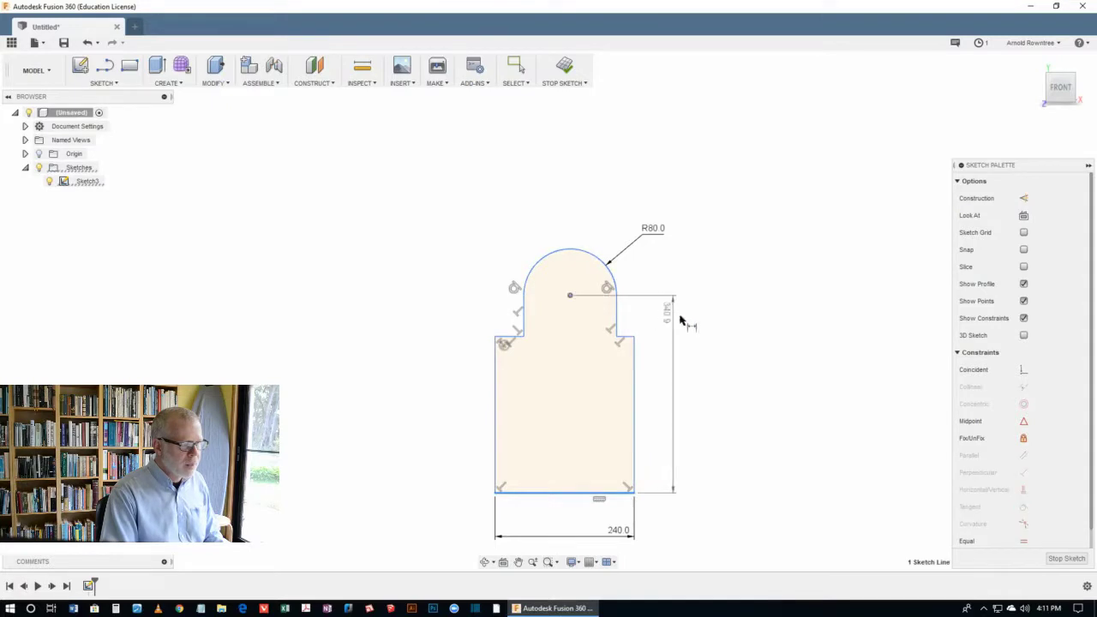
left_click(734, 348)
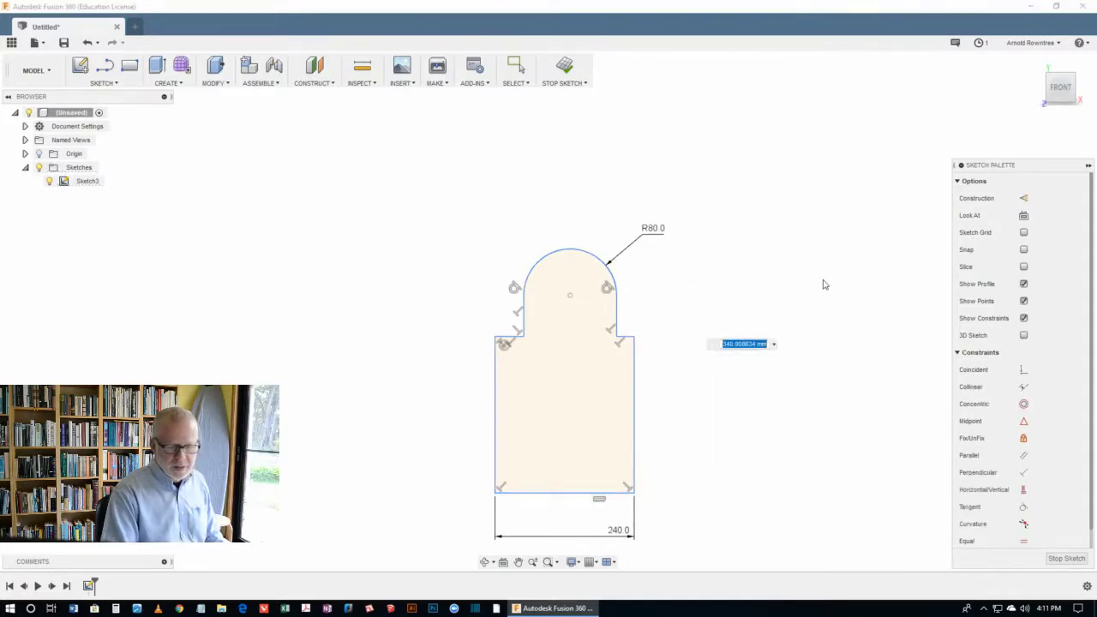
type("170")
key("Return")
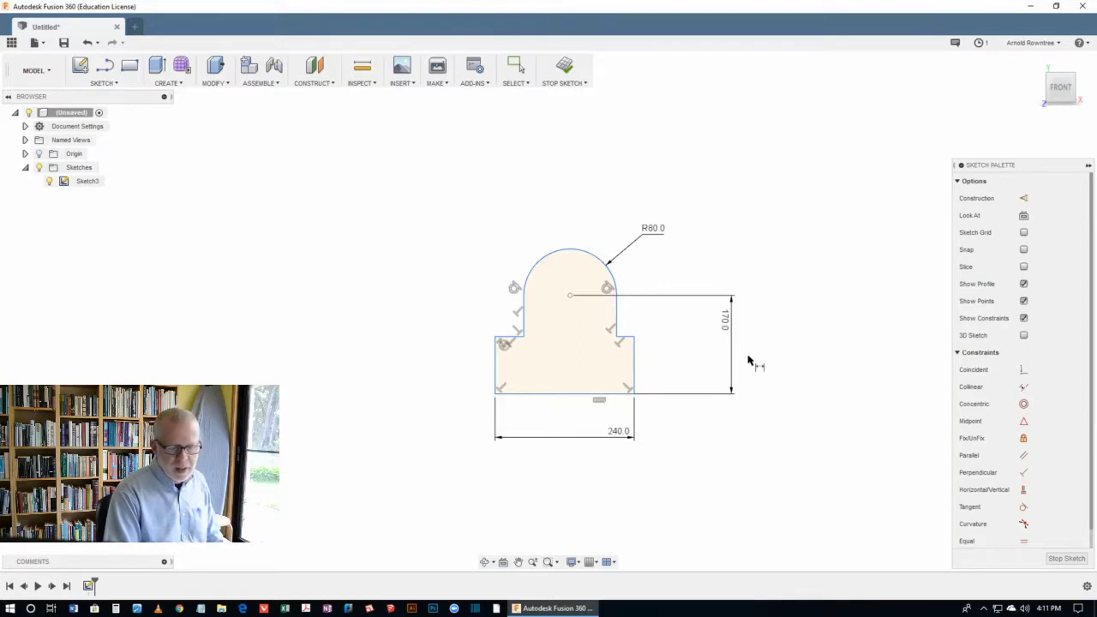
Dimension the right vertical side of the base and set its height to 140 mm
left_click(636, 367)
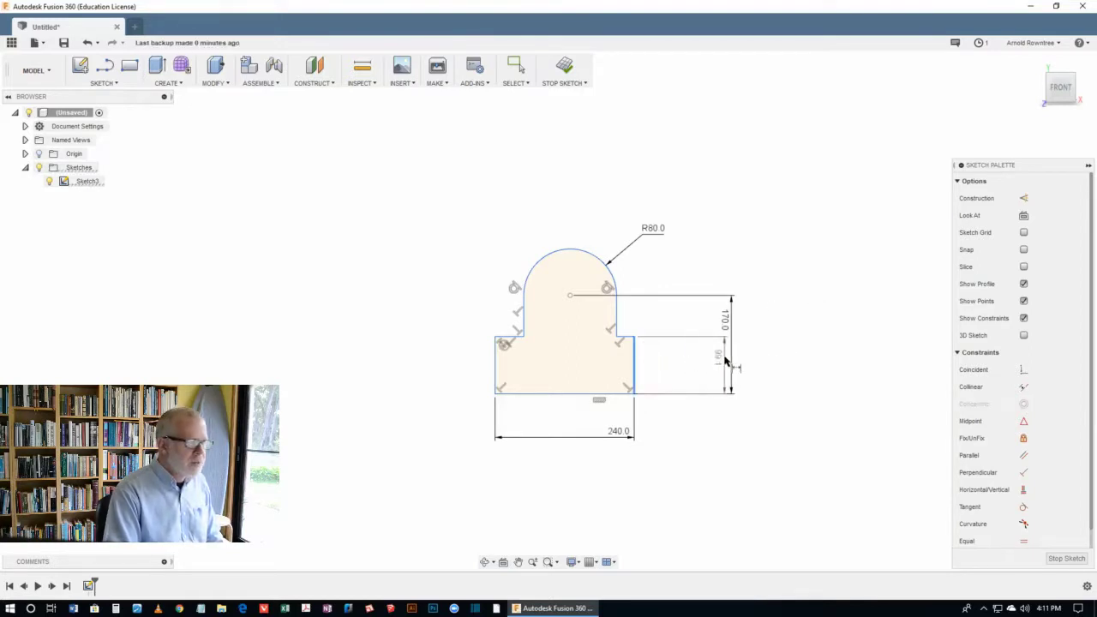
left_click(706, 364)
type("140")
key("Return")
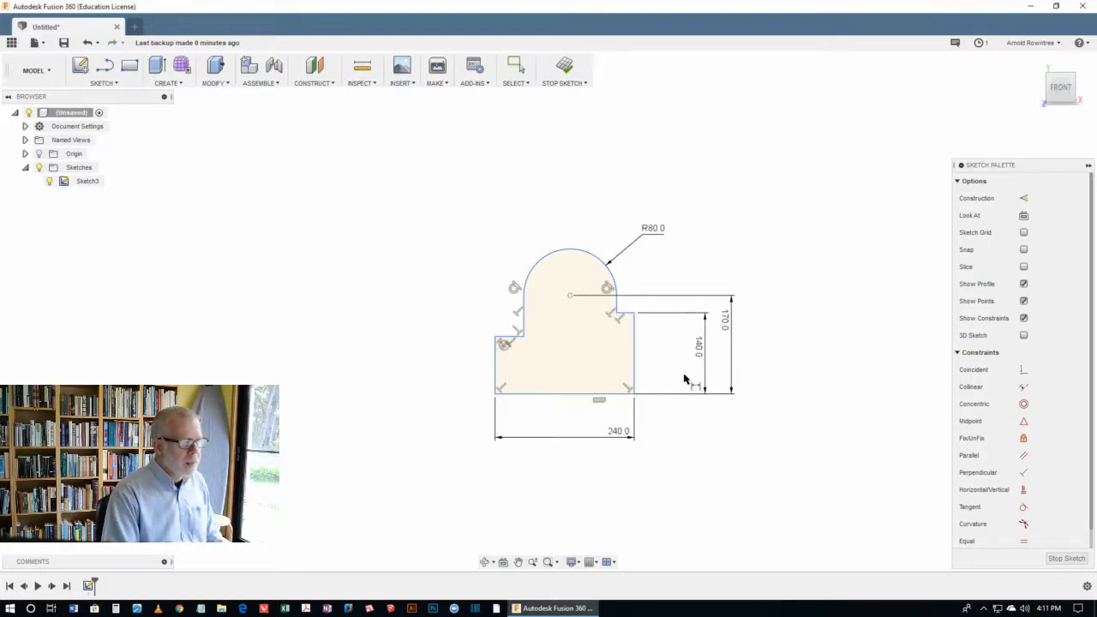
Apply a Collinear constraint to the left and right horizontal shoulder lines
scroll(583, 322, "up", 4)
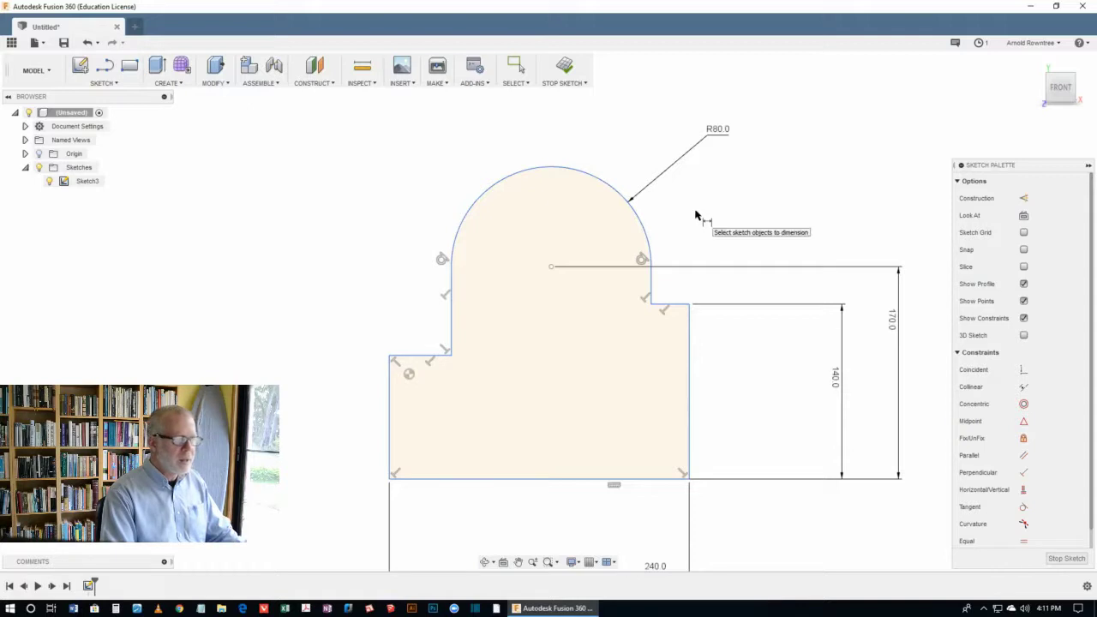
key("s")
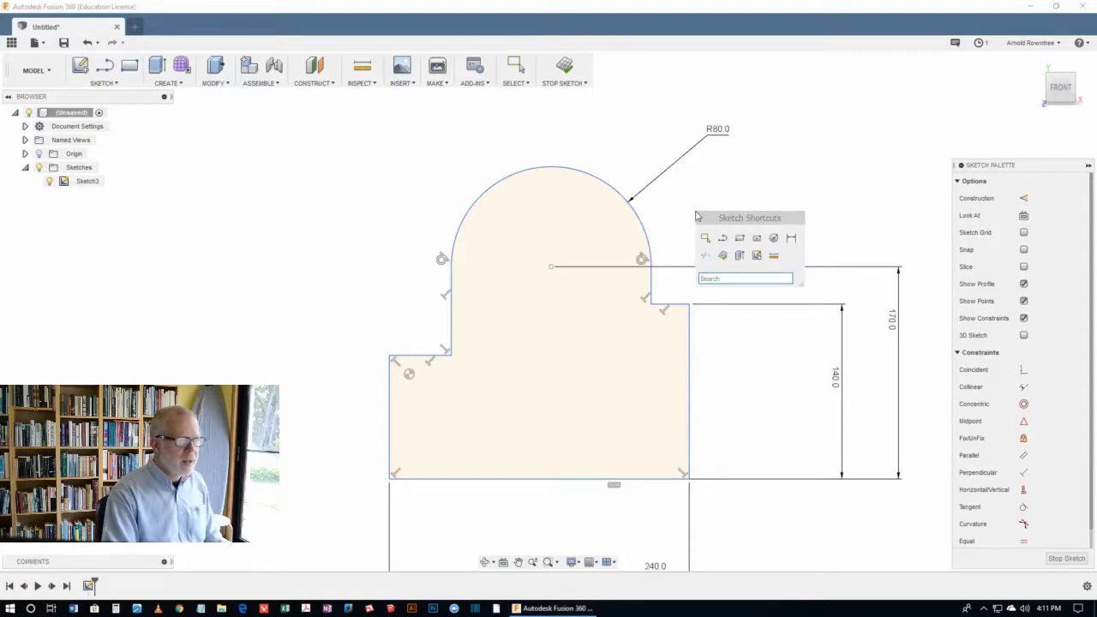
left_click(704, 240)
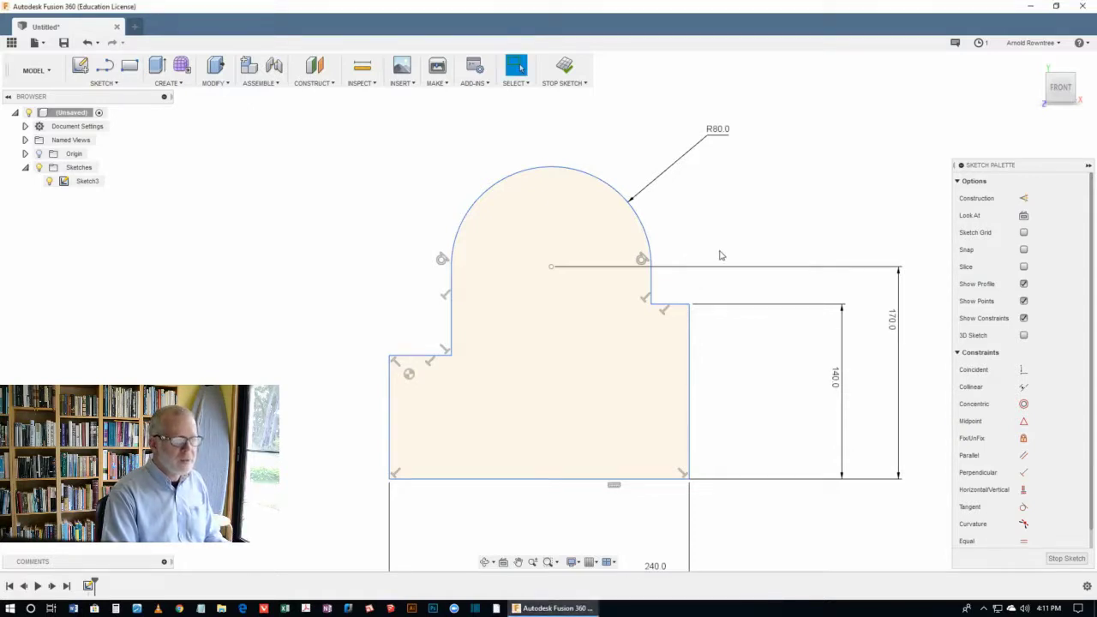
left_click(673, 308)
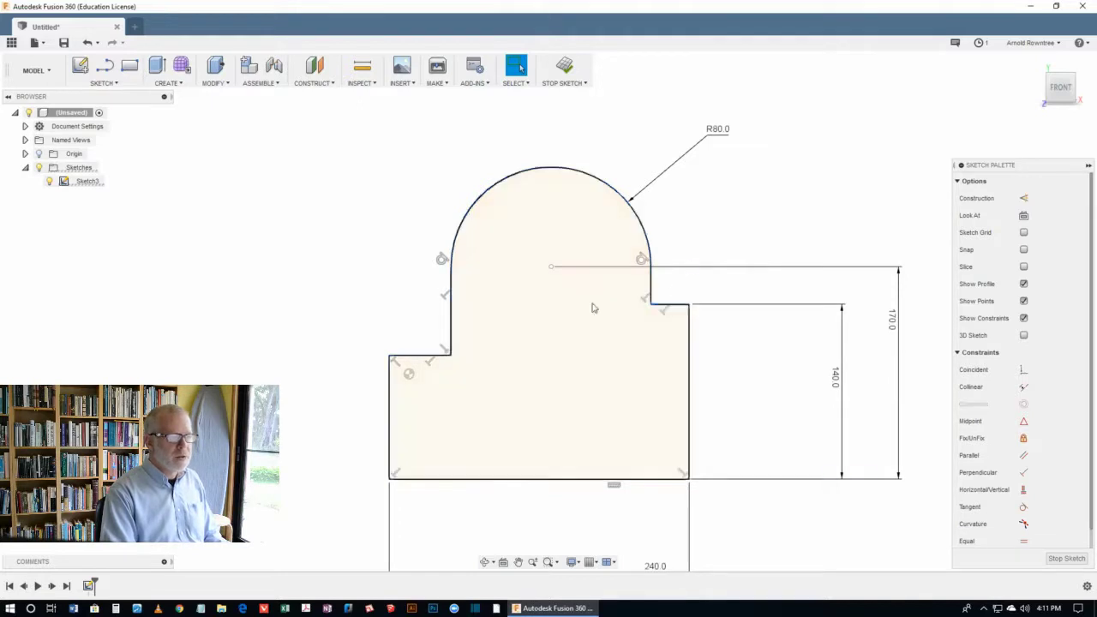
left_click(417, 356)
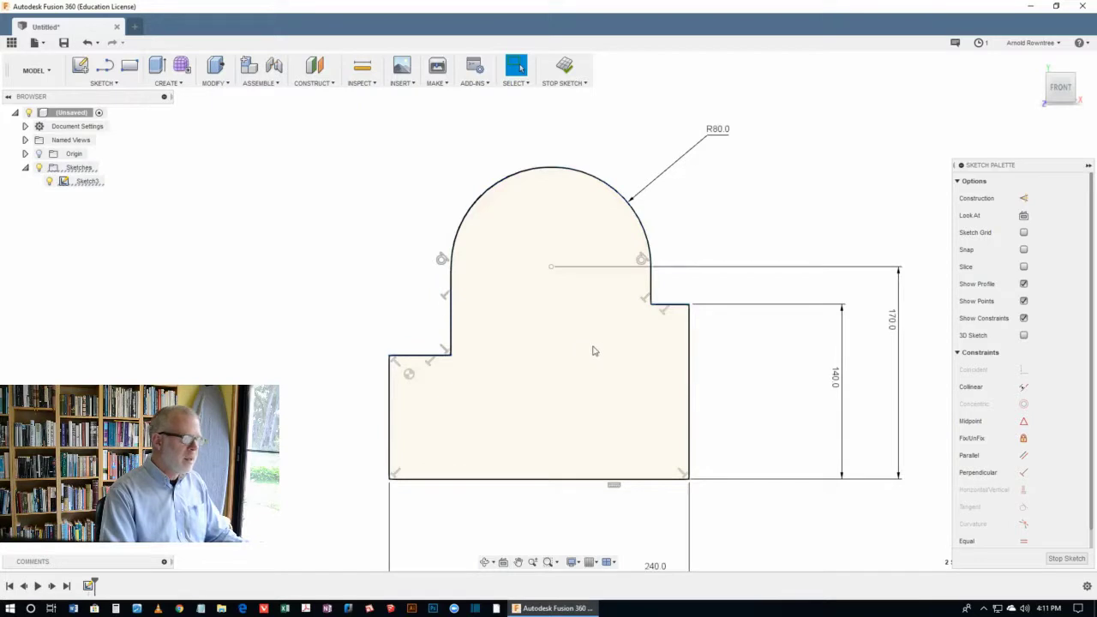
left_click(1024, 388)
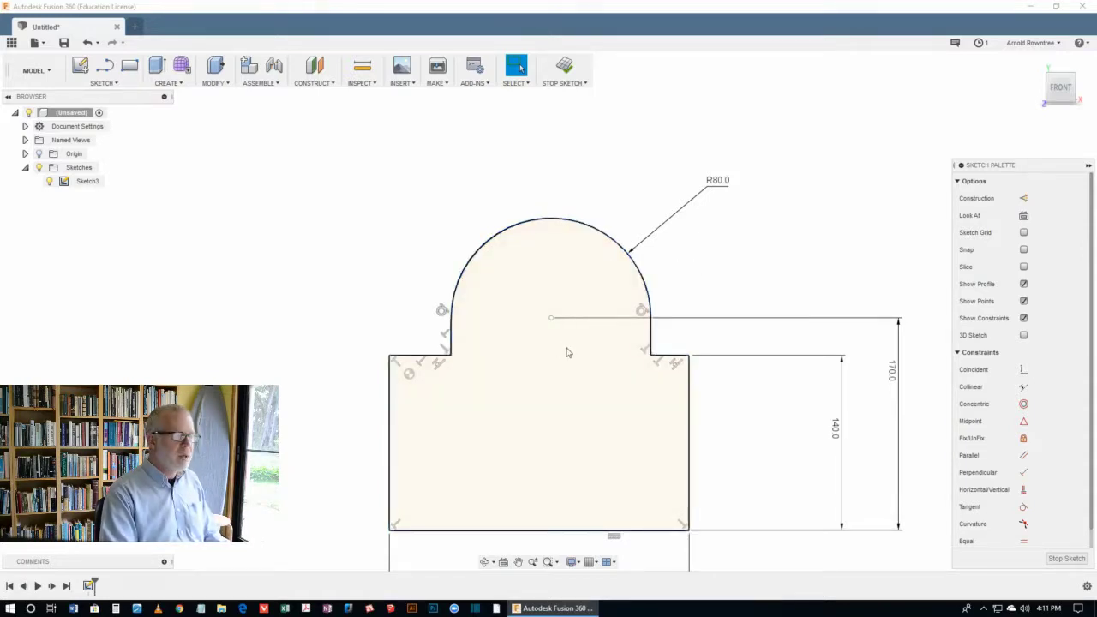
Shift the arc's centre and the lower-left corner to the left, leaving the rounded top roughly above the middle of the base
left_click_drag(552, 320, 509, 312)
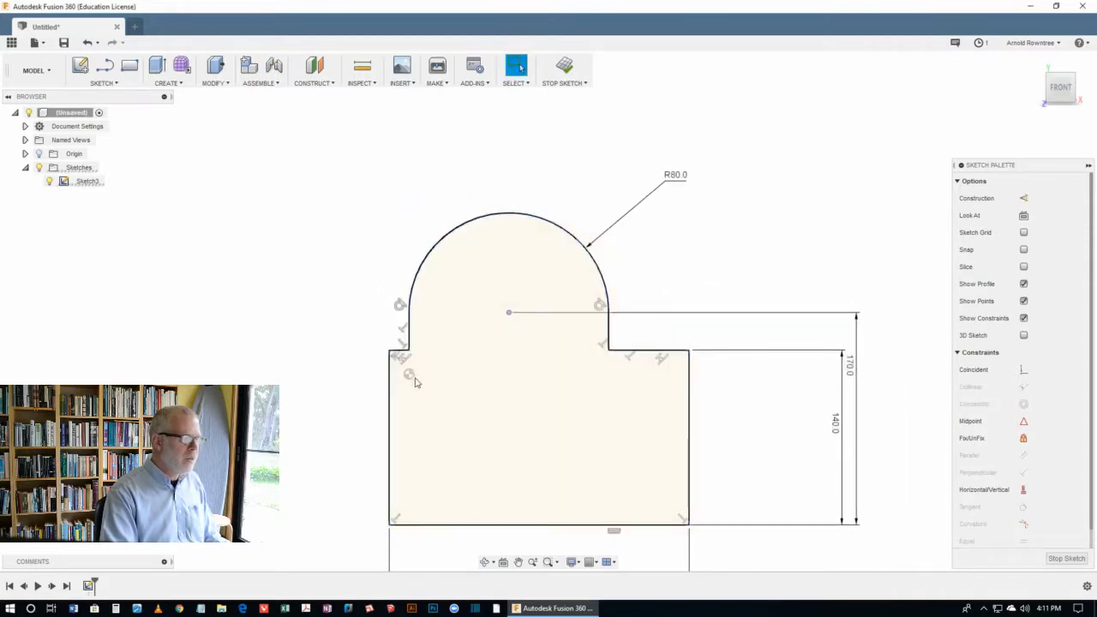
left_click_drag(390, 522, 318, 522)
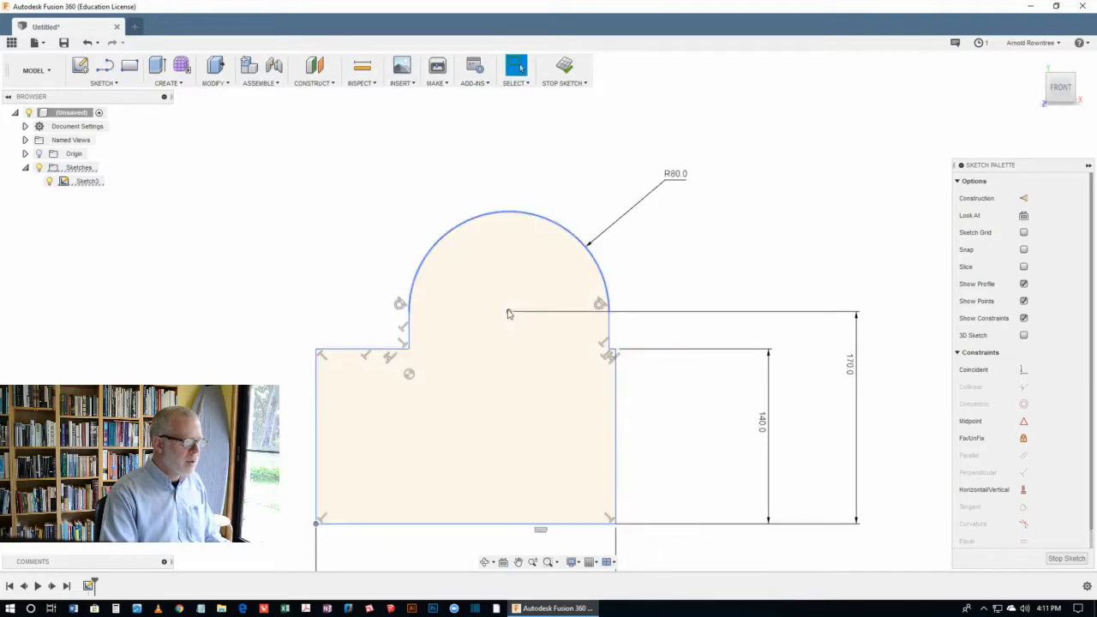
left_click_drag(508, 314, 451, 309)
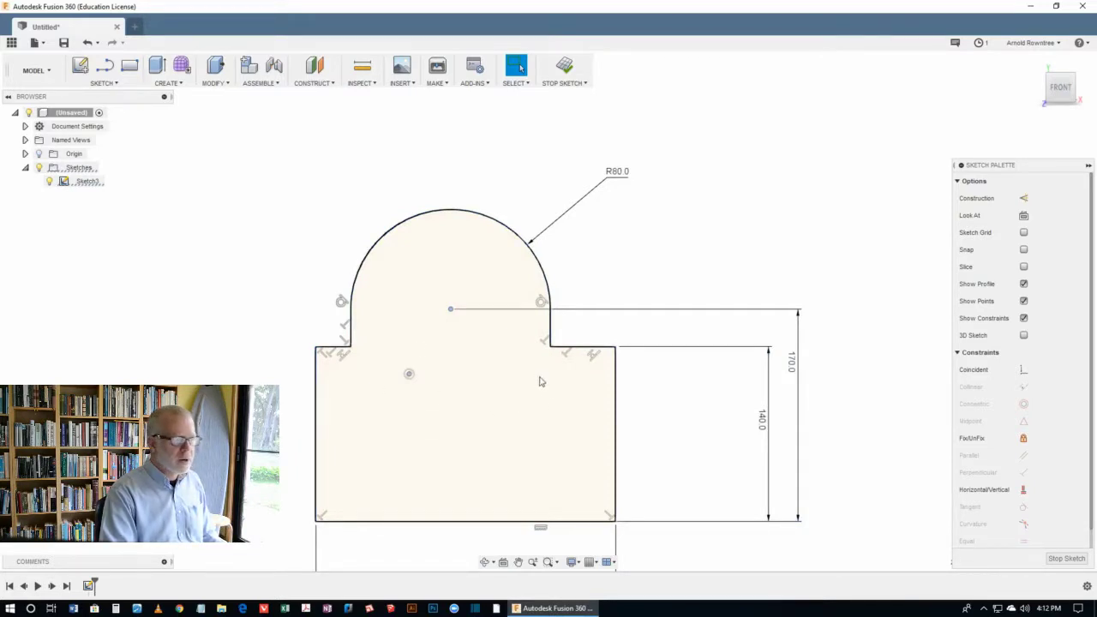
Apply a Coincident constraint between the arc's centre point and the sketch origin
left_click(1022, 370)
scroll(720, 172, "up", 2)
scroll(737, 171, "down", 4)
scroll(599, 377, "up", 2)
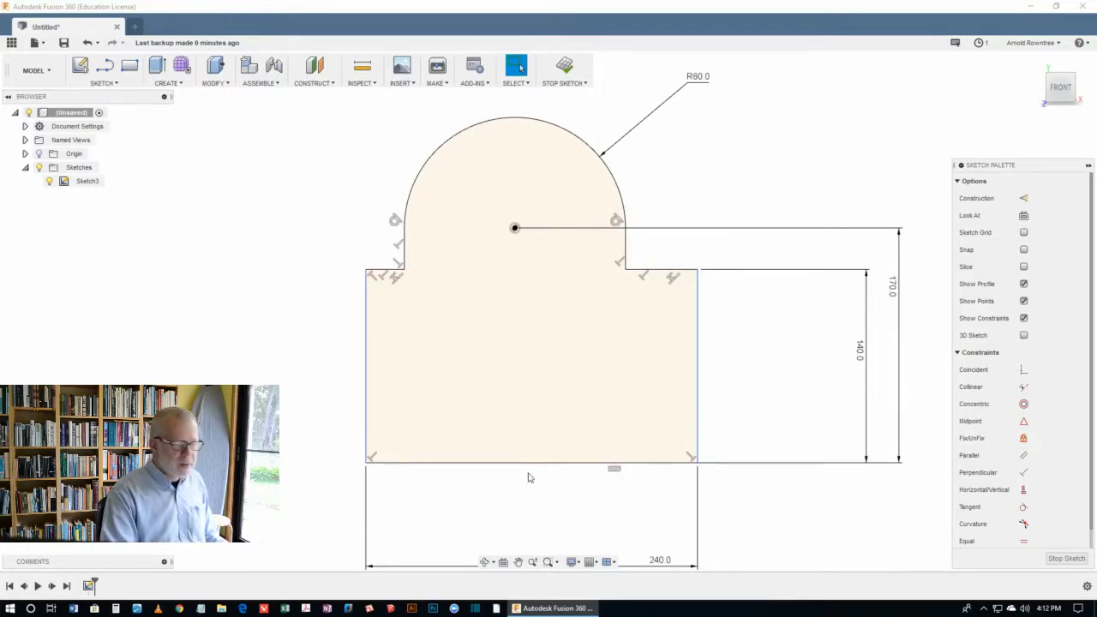
Dimension the horizontal distance from the arc's centre to the base's left vertical side and set it to 120 mm
scroll(497, 294, "up", 1)
scroll(504, 265, "up", 1)
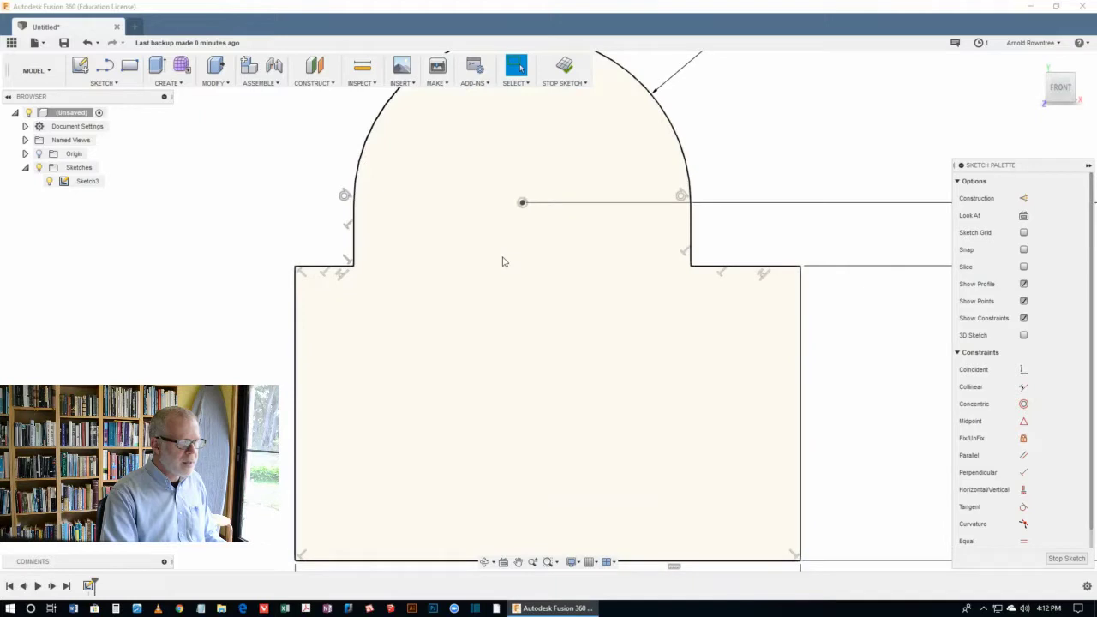
scroll(503, 261, "down", 3)
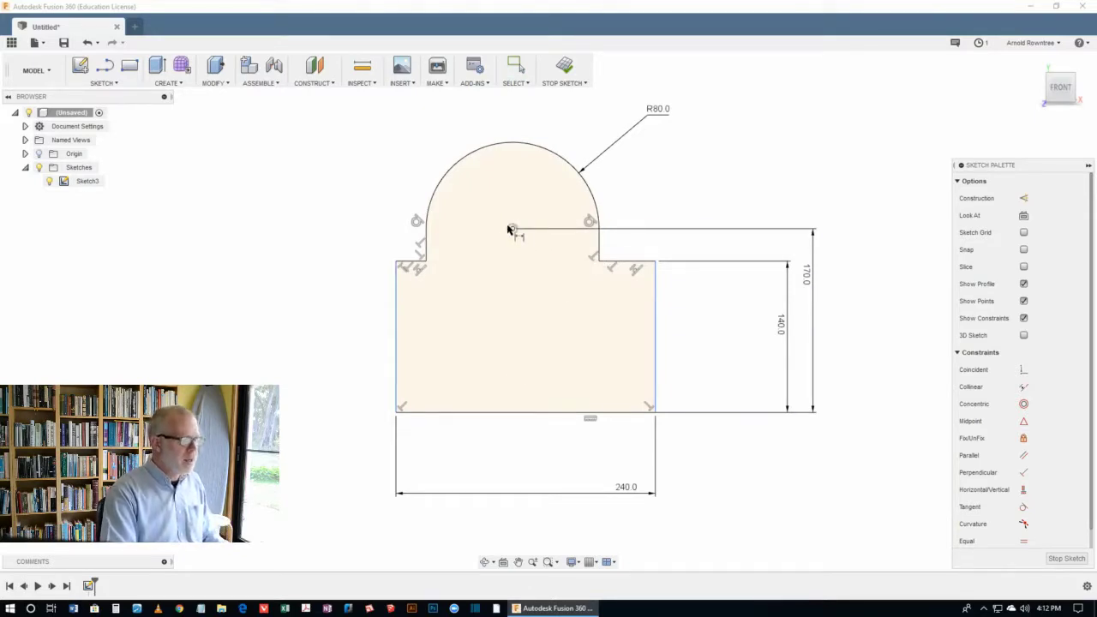
left_click(512, 229)
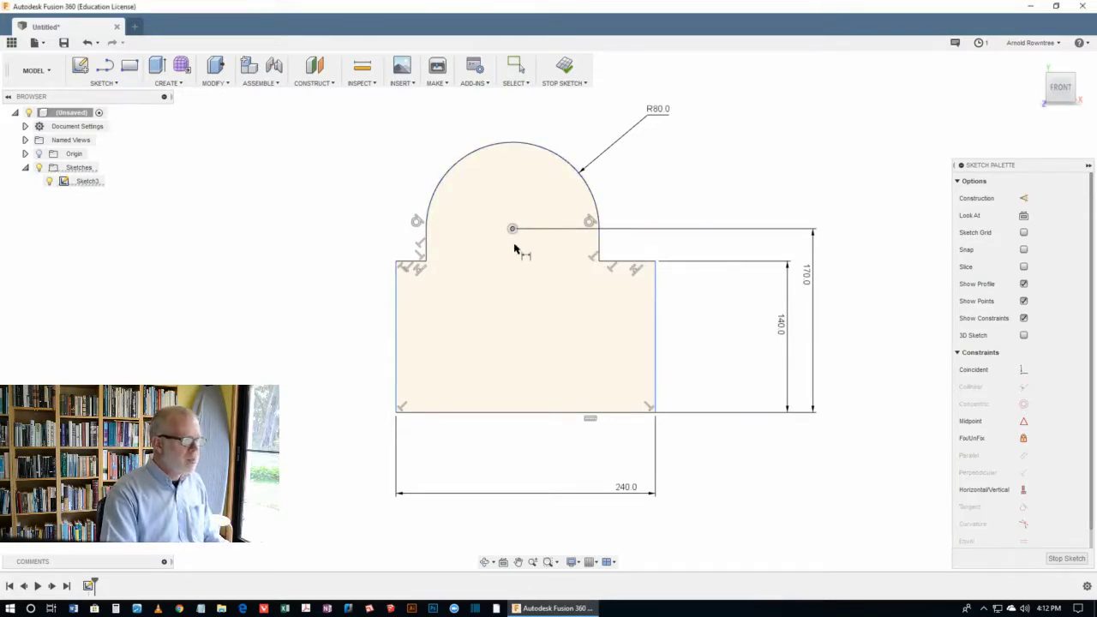
left_click(397, 319)
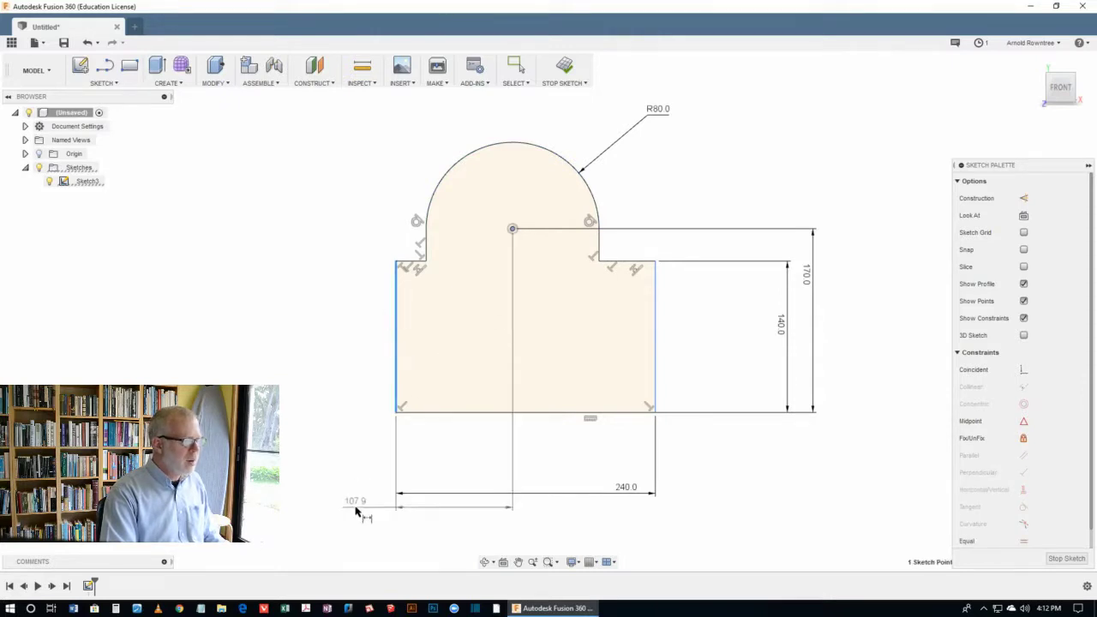
left_click(446, 461)
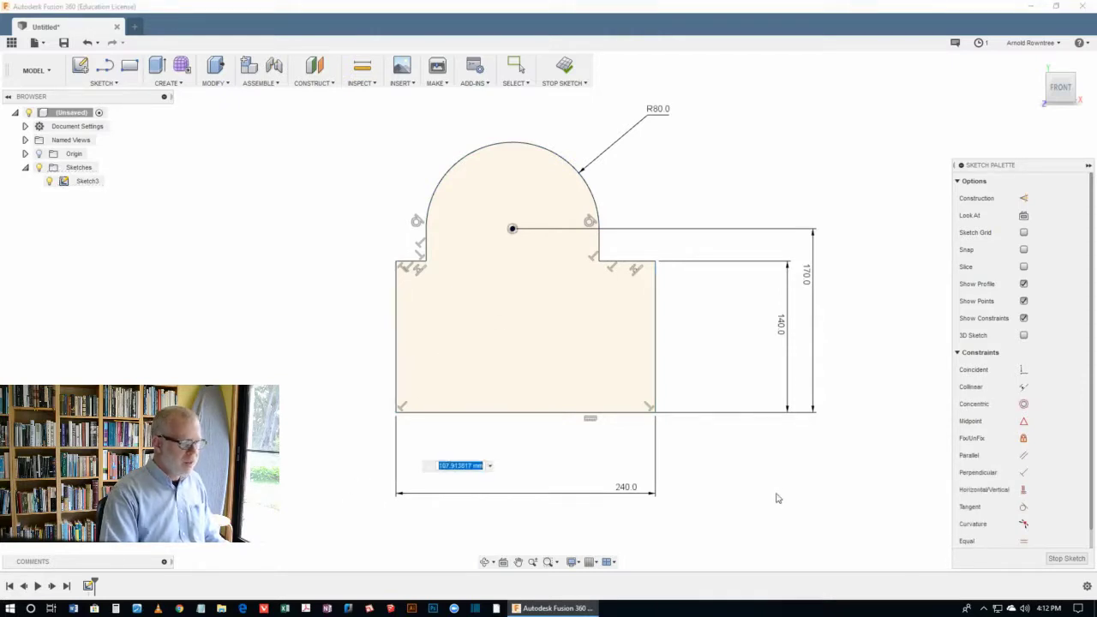
type("1")
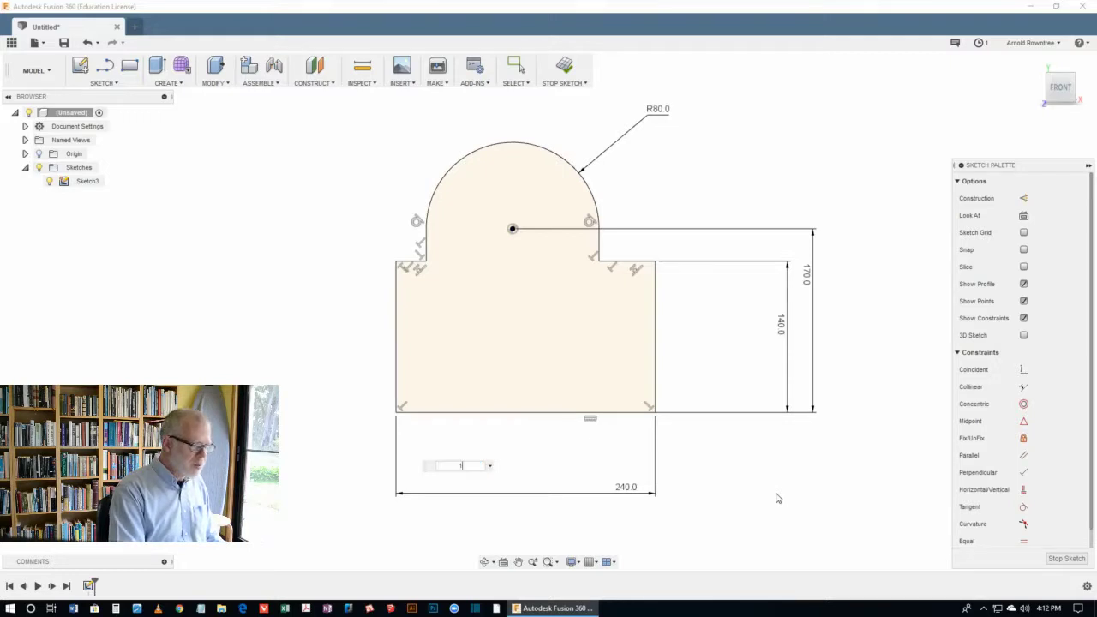
type("20")
key("Return")
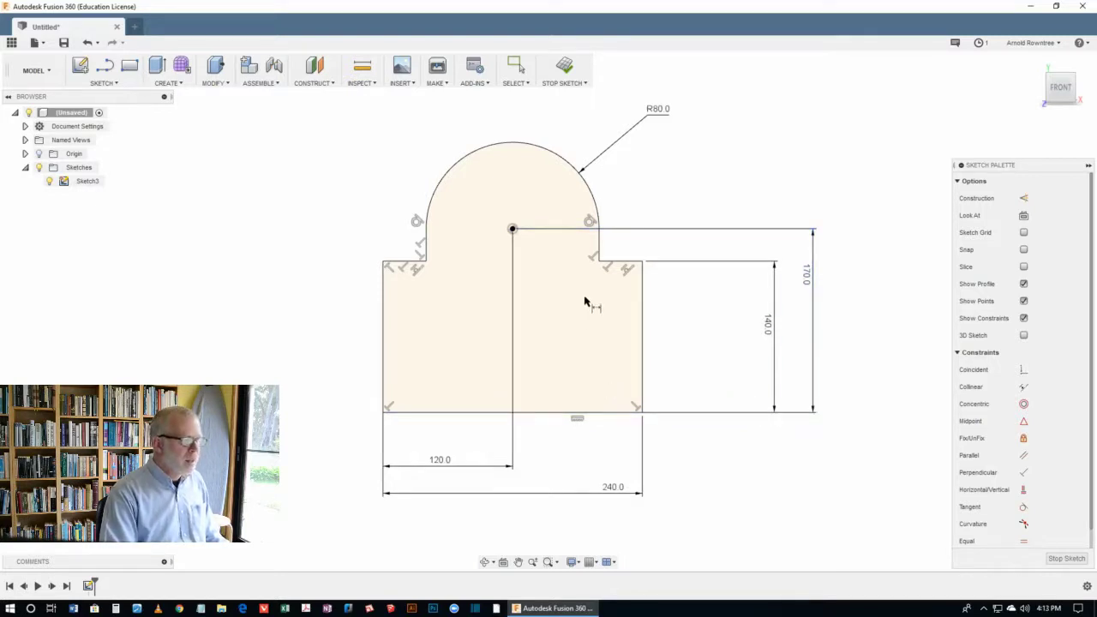
Draw a three-sided rectangular notch about 41 mm wide rising from the base's bottom edge, left of the arc's centre
key("l")
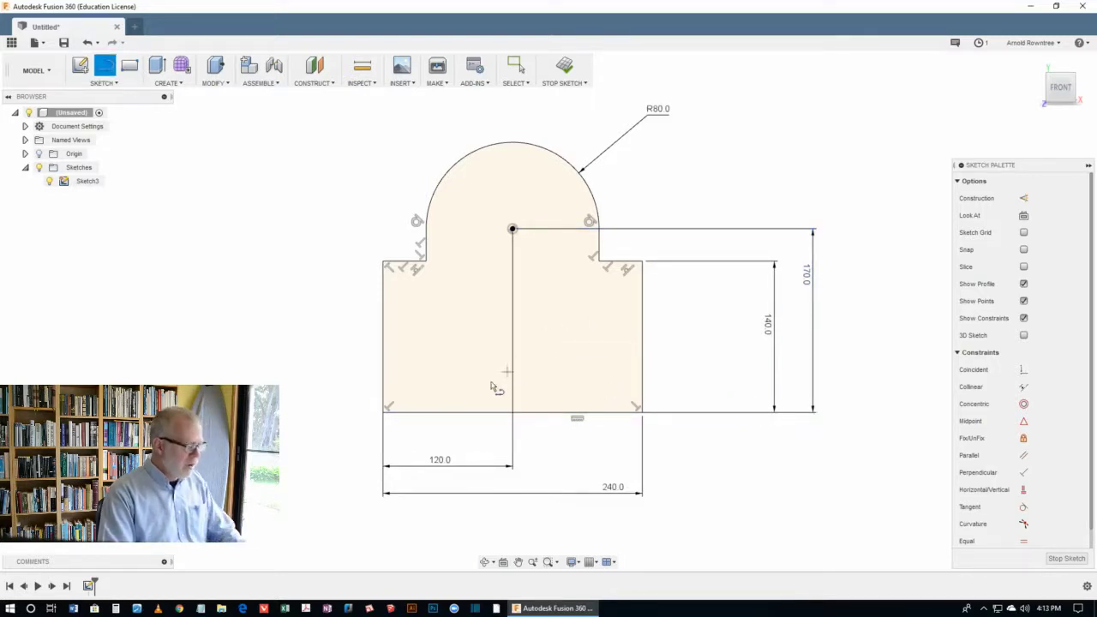
left_click(438, 413)
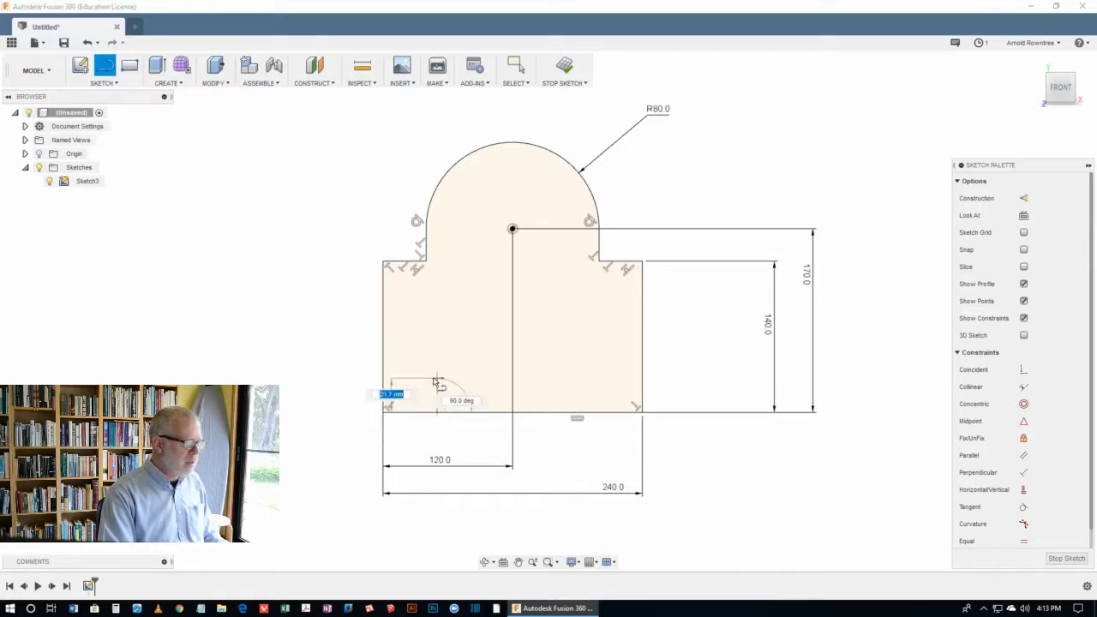
left_click(436, 375)
left_click(478, 375)
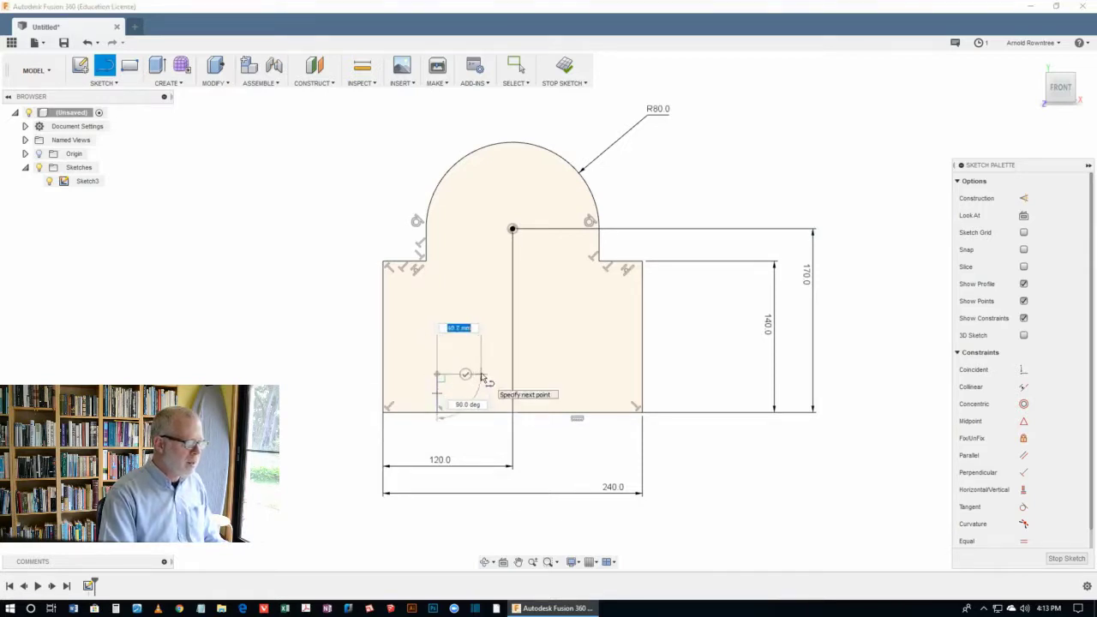
left_click(481, 411)
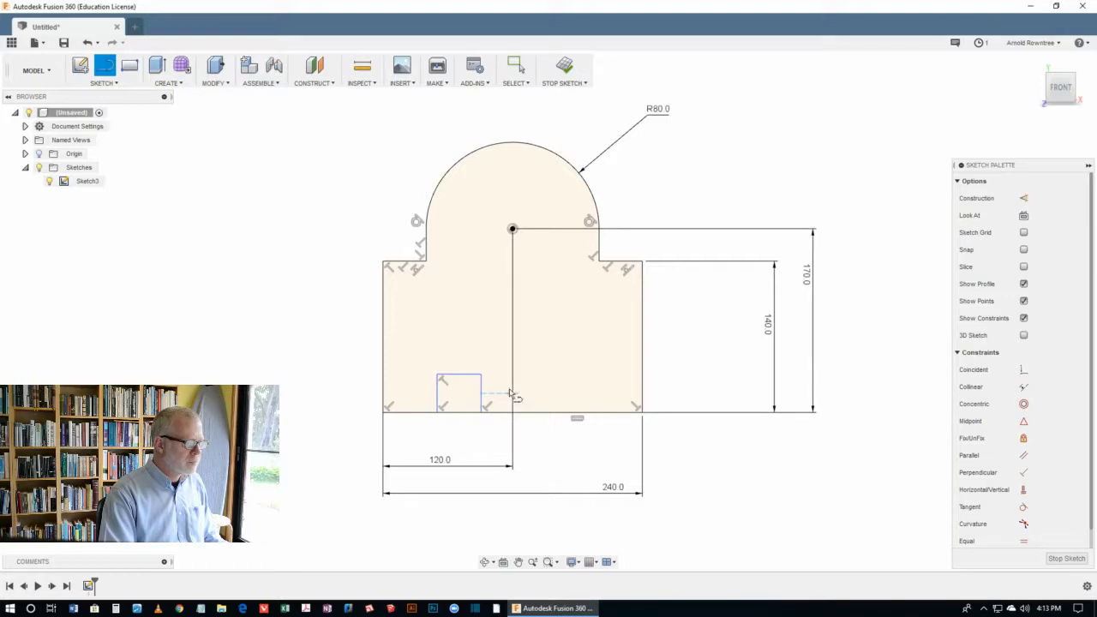
Draw a second three-sided notch about 35 mm high on the bottom edge, right of the arc's centre and level with the left notch
left_click(557, 412)
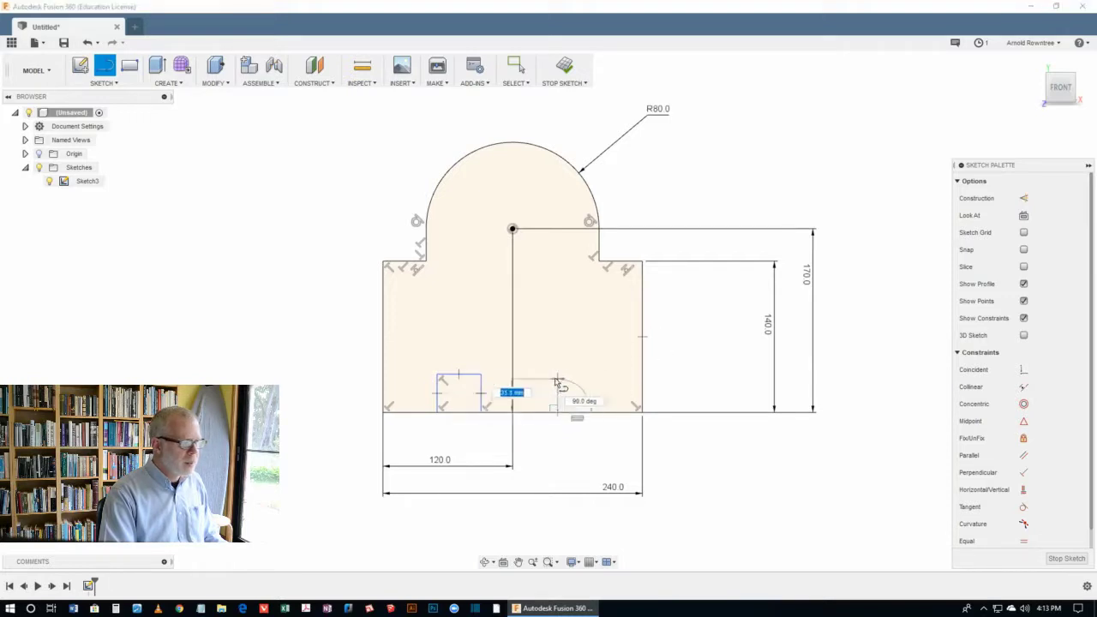
left_click(557, 374)
left_click(600, 374)
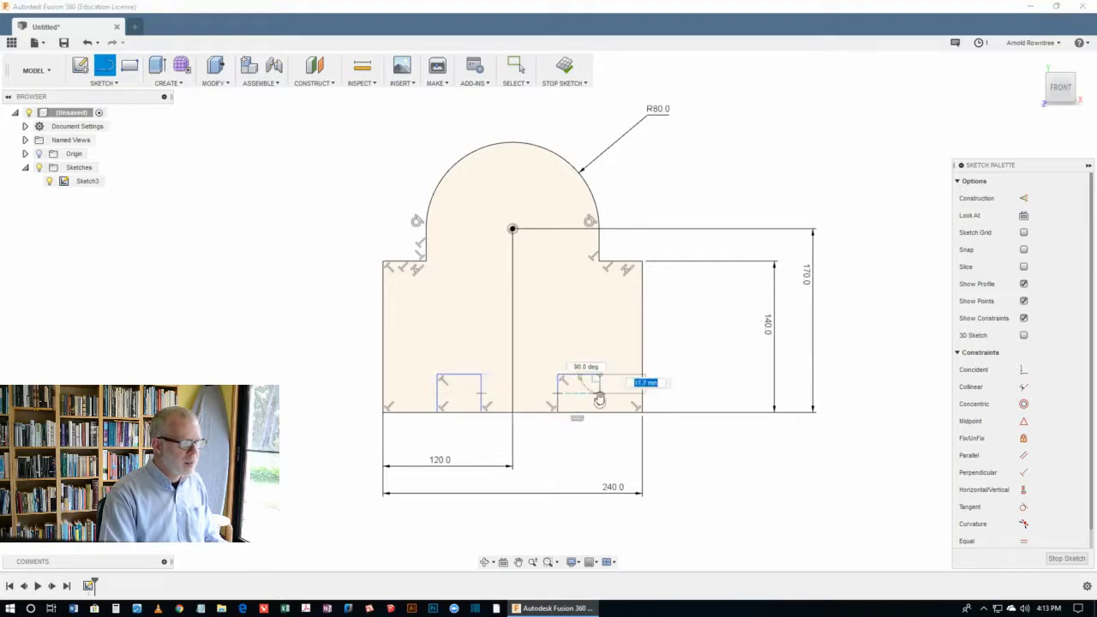
left_click(600, 413)
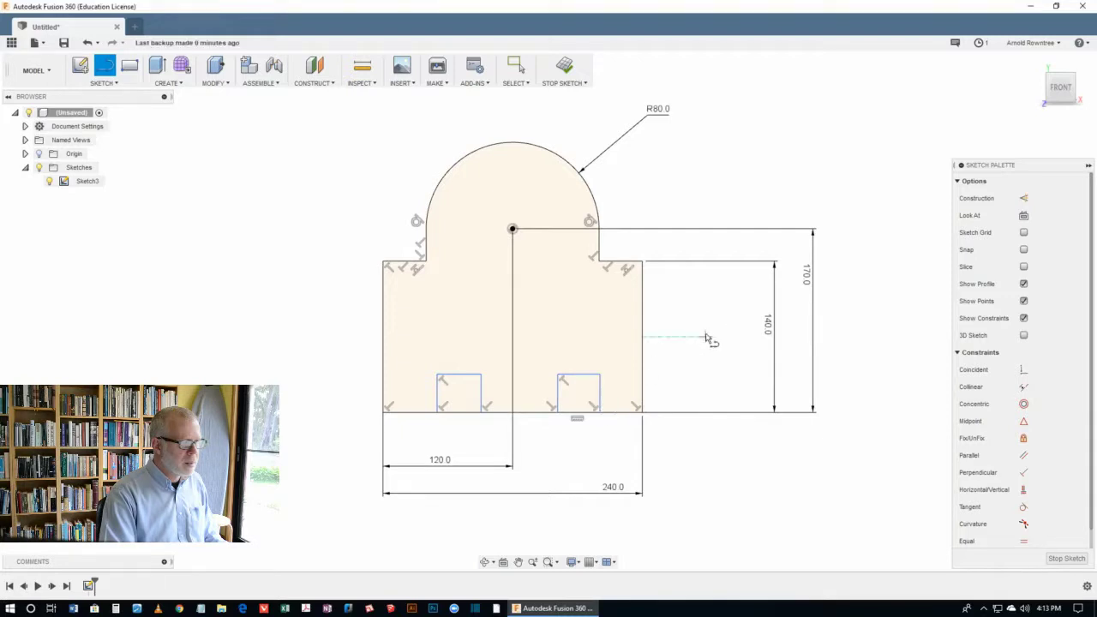
Dimension the horizontal distance from the arc's centre to the left notch's inner side and set it to 50 mm
key("d")
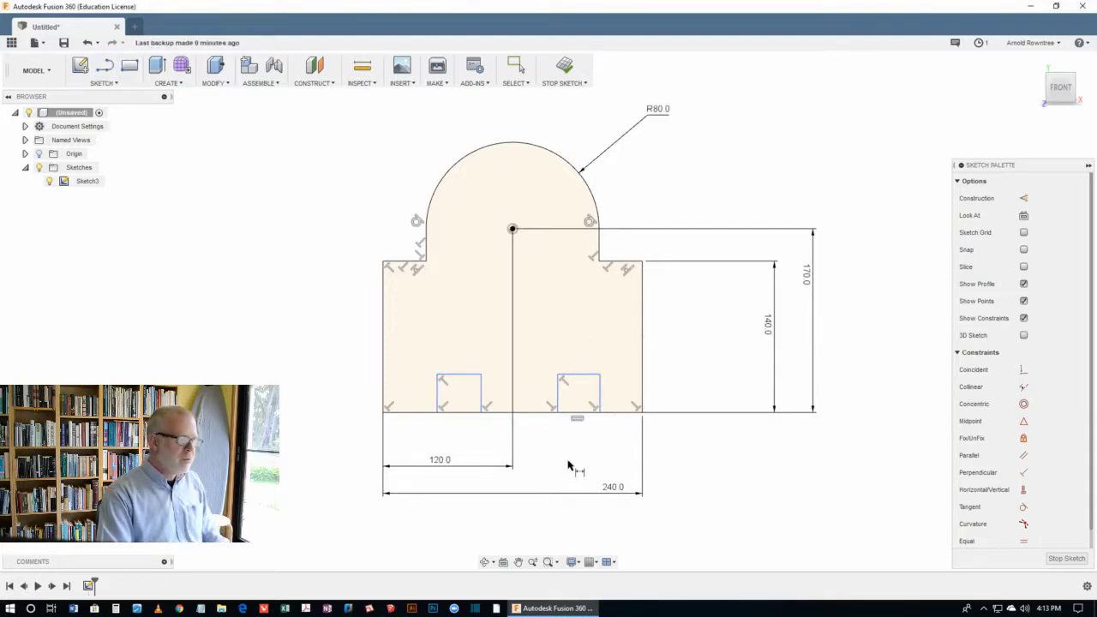
left_click(512, 230)
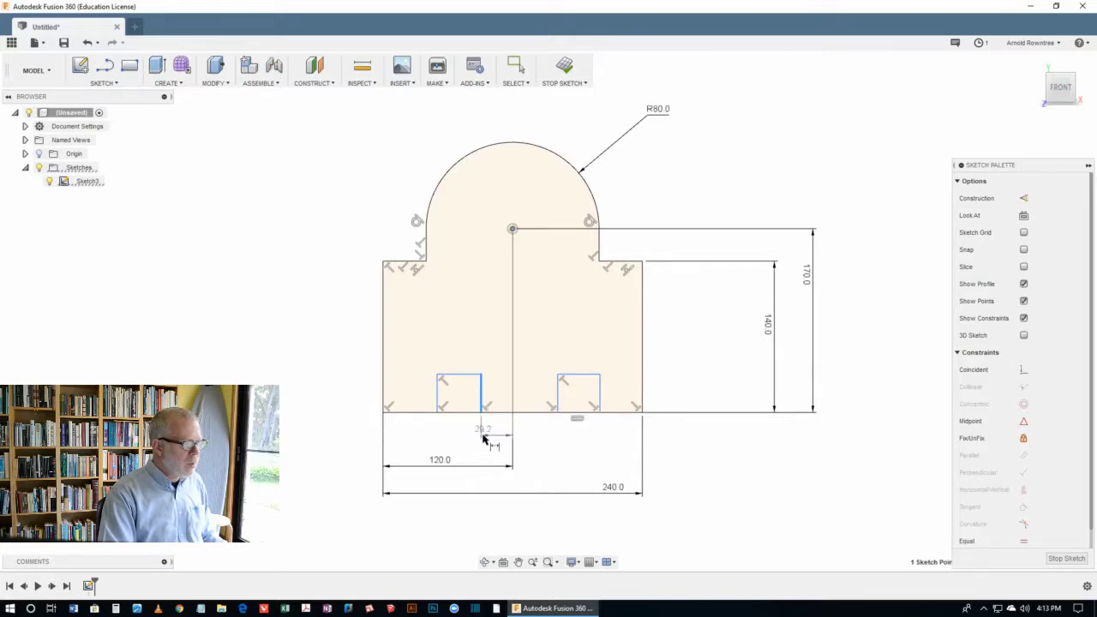
left_click(501, 451)
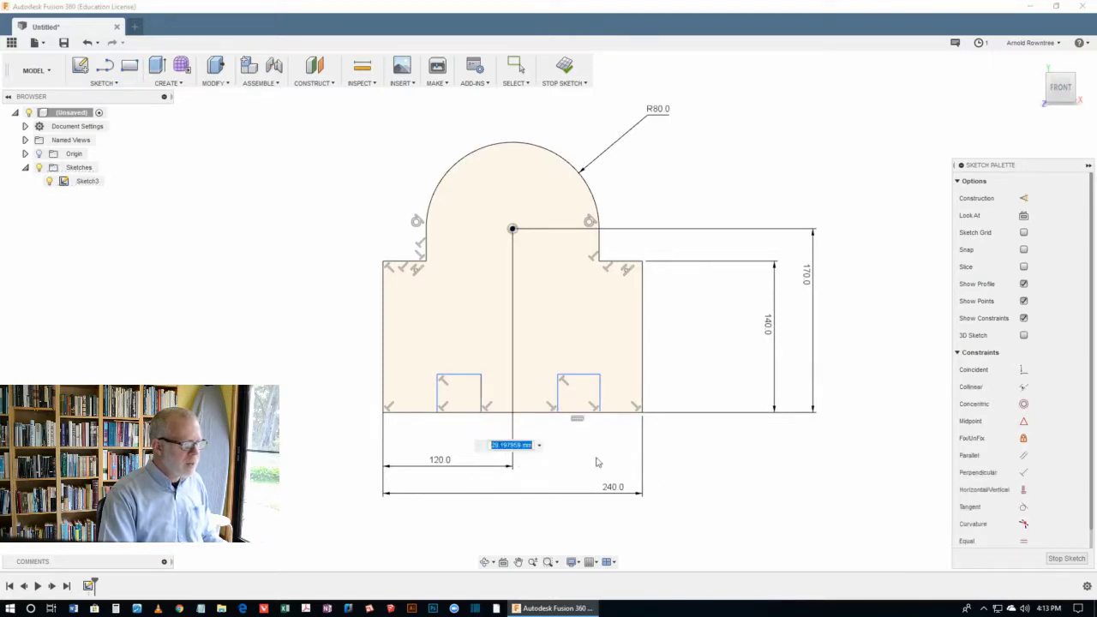
type("50")
key("Return")
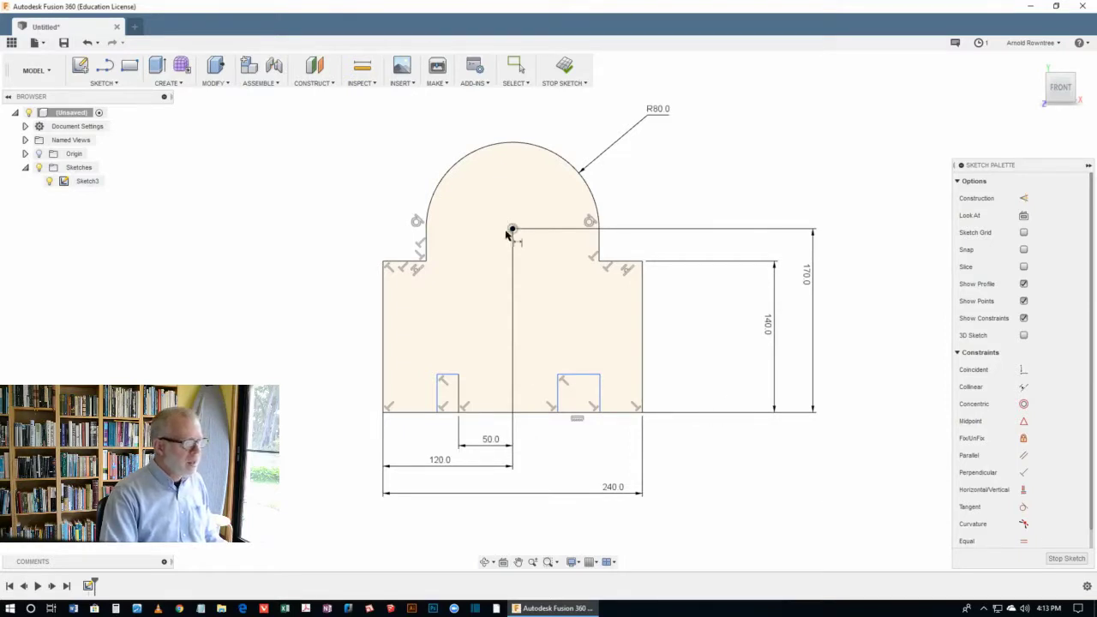
Dimension the horizontal distance from the arc's centre to the left notch's outer side and set it to 80 mm
left_click(512, 228)
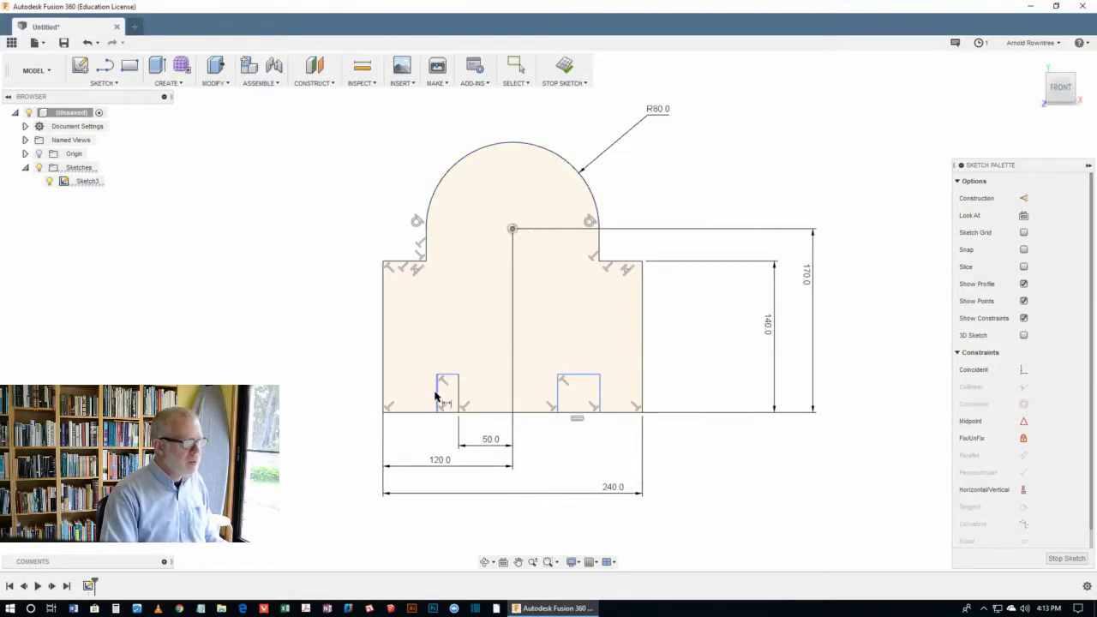
left_click(438, 394)
left_click(490, 429)
type("80")
key("Return")
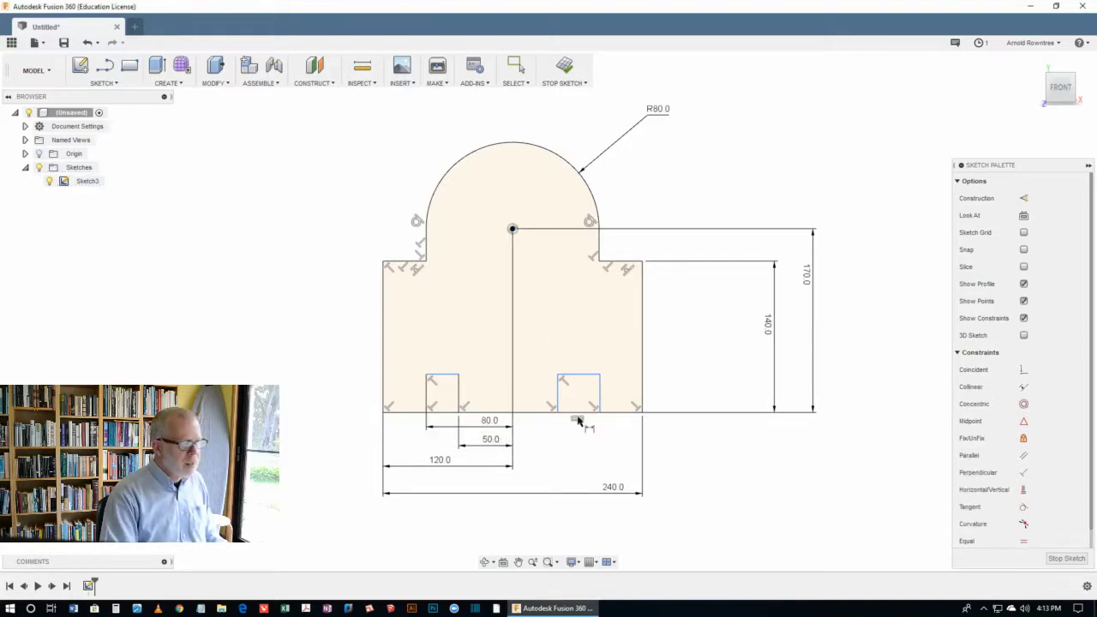
Dimension the horizontal distance from the arc's centre to the right notch's inner side and set it to 50 mm
left_click(512, 230)
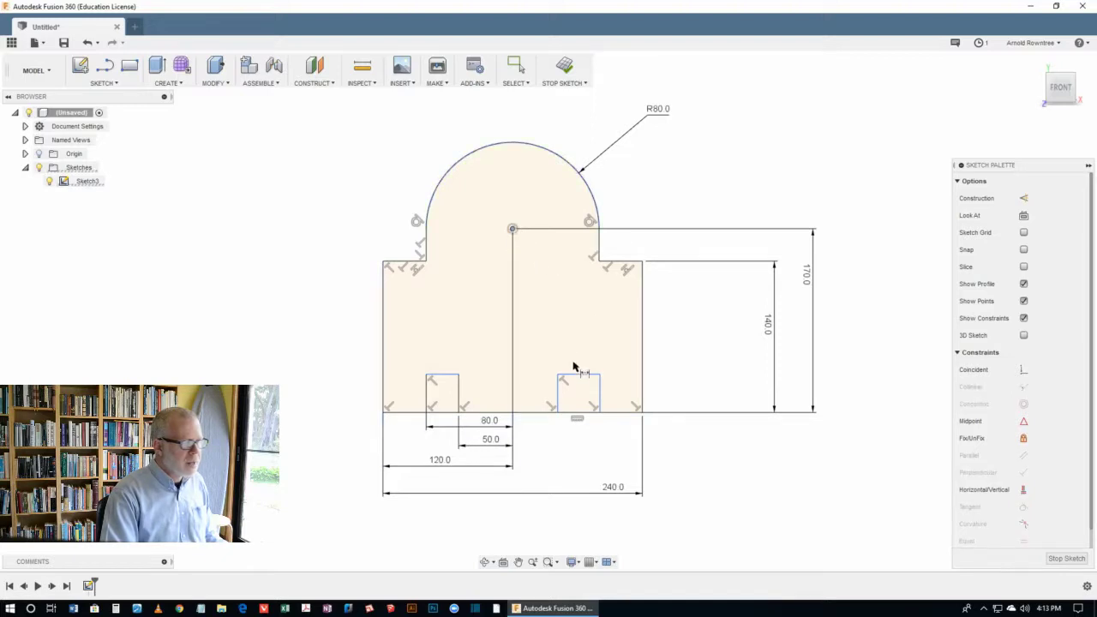
left_click(558, 384)
left_click(541, 463)
type("50")
key("Return")
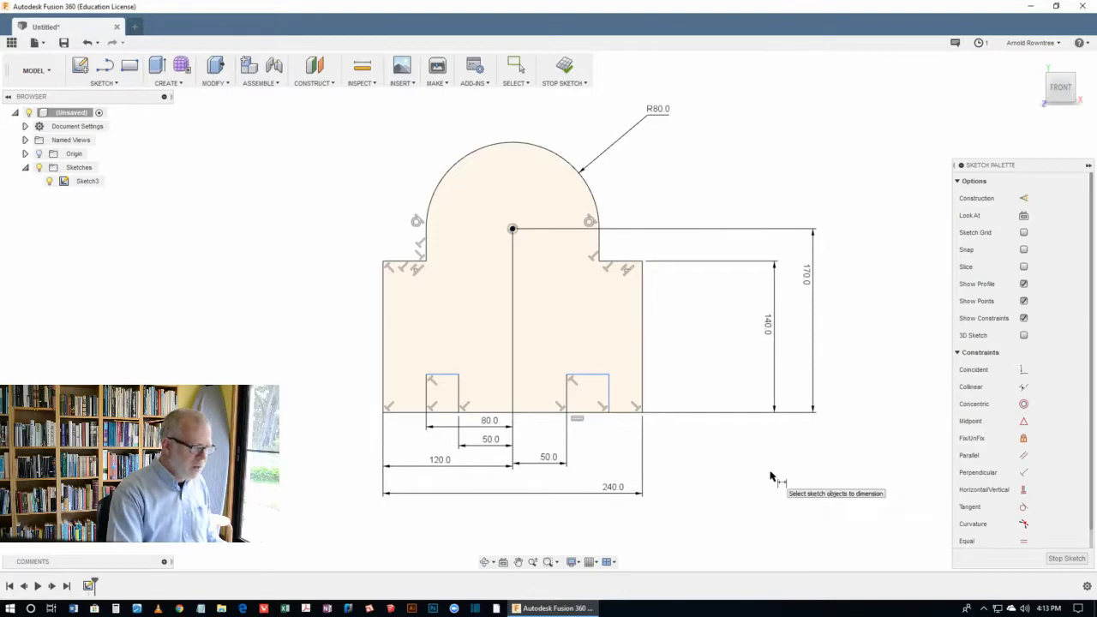
Dimension the horizontal distance from the arc's centre to the right notch's outer side and set it to 80 mm
left_click(512, 229)
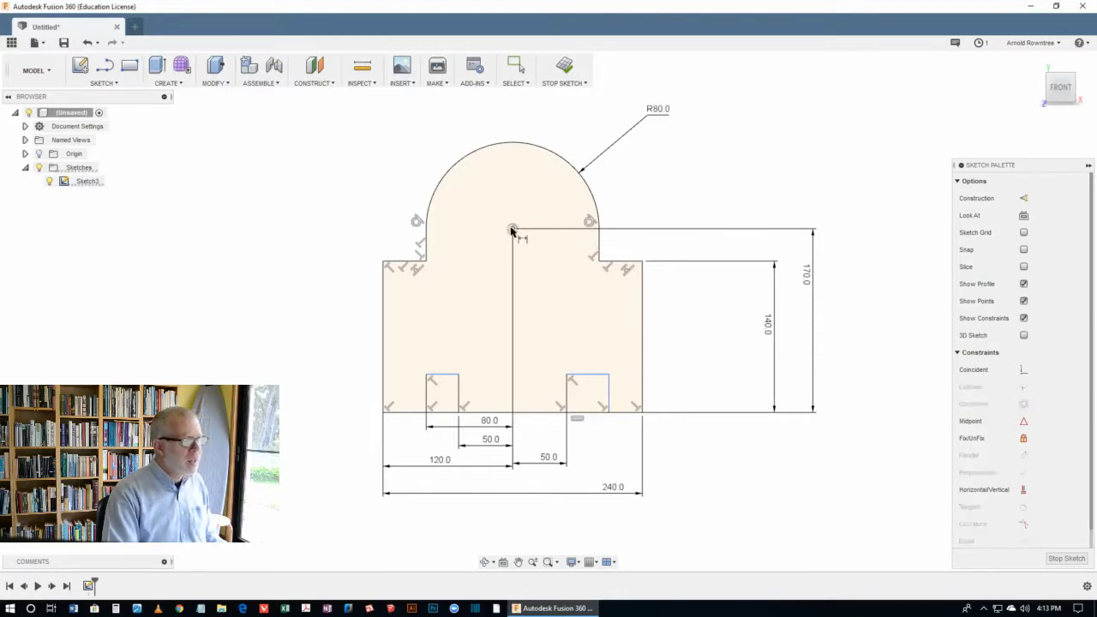
left_click(610, 398)
left_click(605, 438)
type("80")
key("Return")
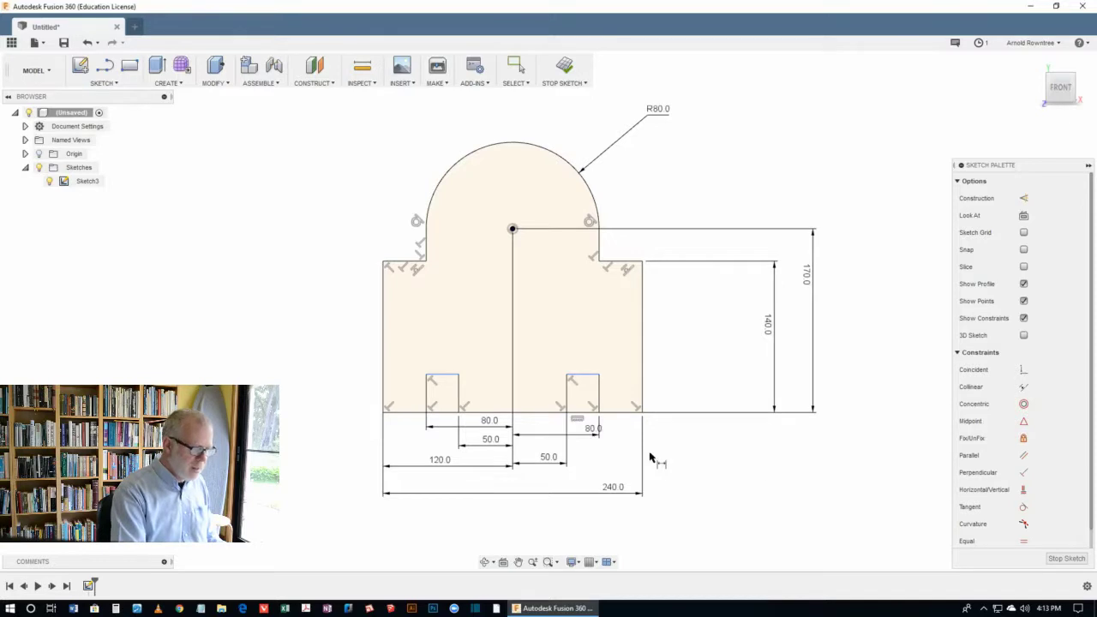
Dimension the right notch's top line from the base's bottom edge and set the notch height to 30 mm
left_click(590, 377)
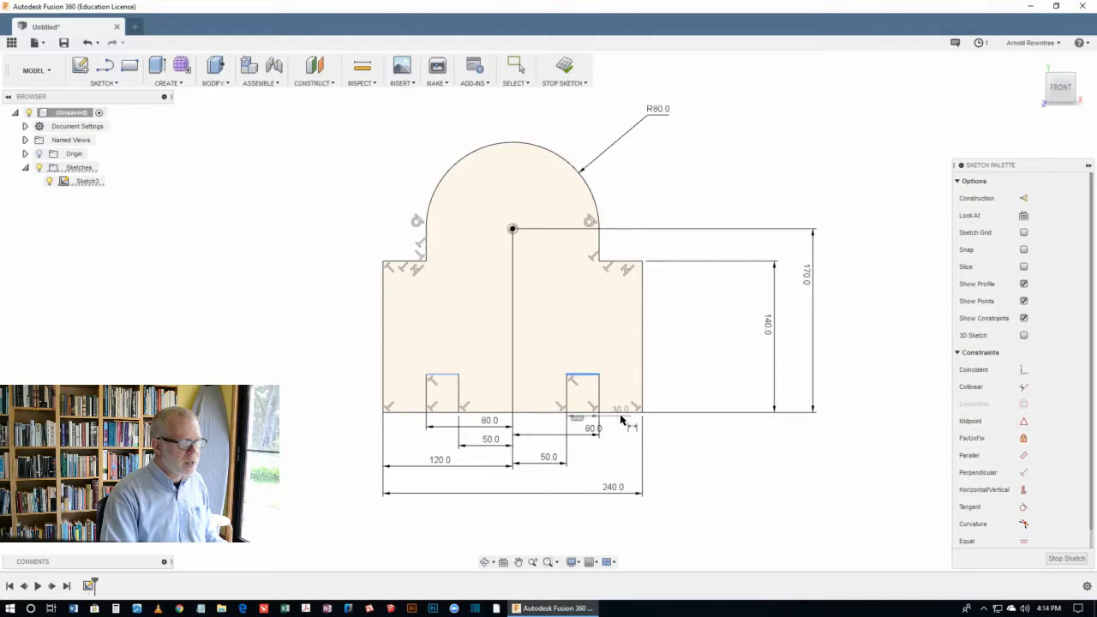
left_click(622, 415)
left_click(690, 394)
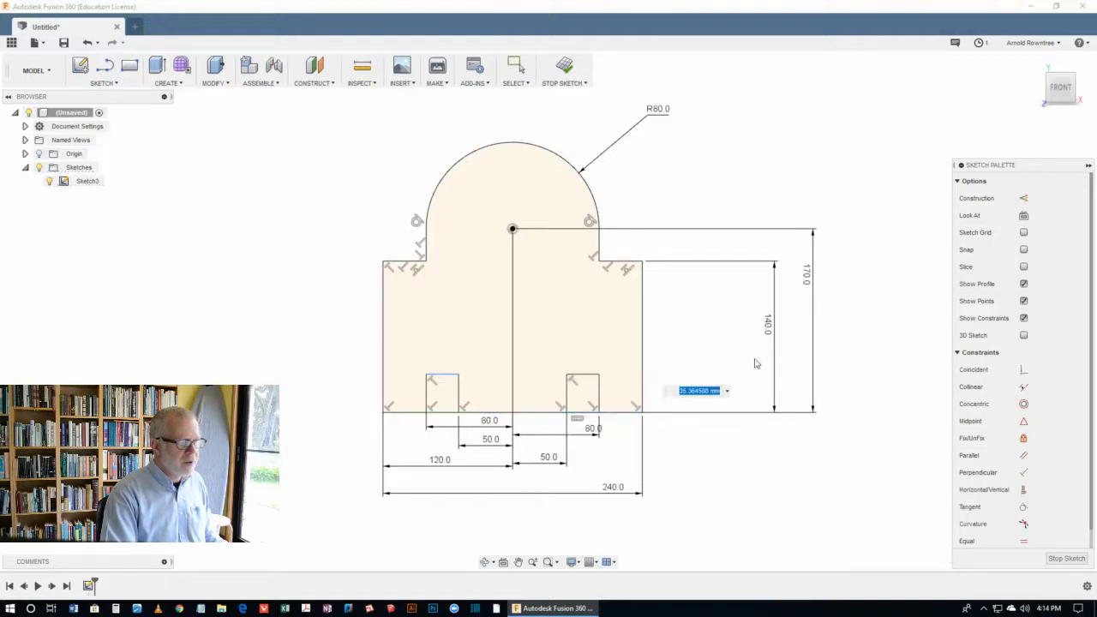
type("30")
key("Return")
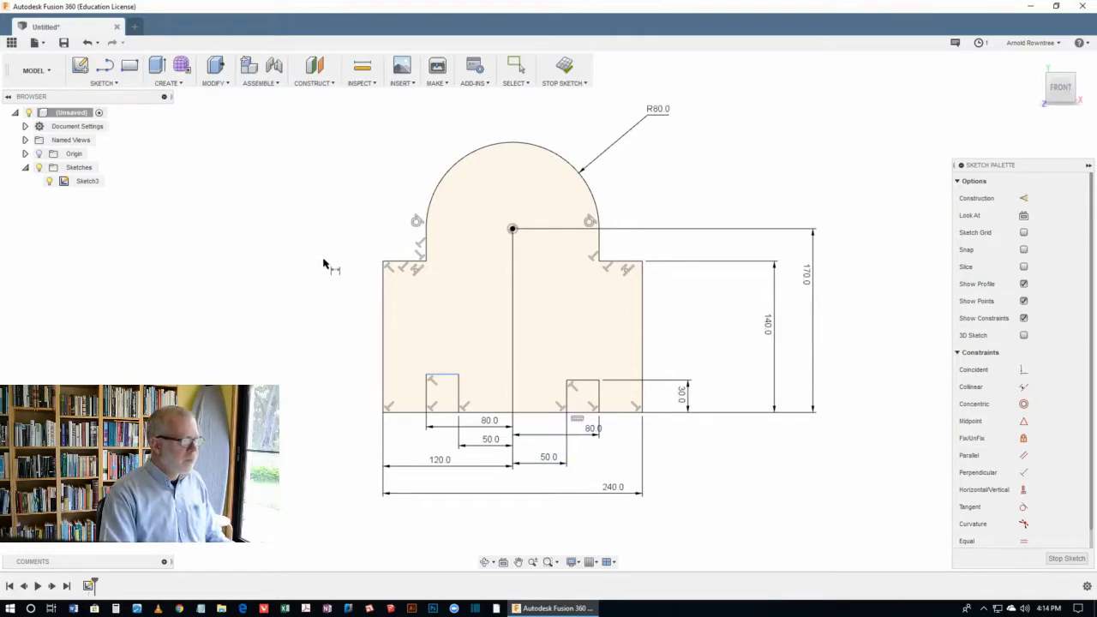
Apply a Collinear constraint to the top lines of the left and right notches
key("s")
key("Escape")
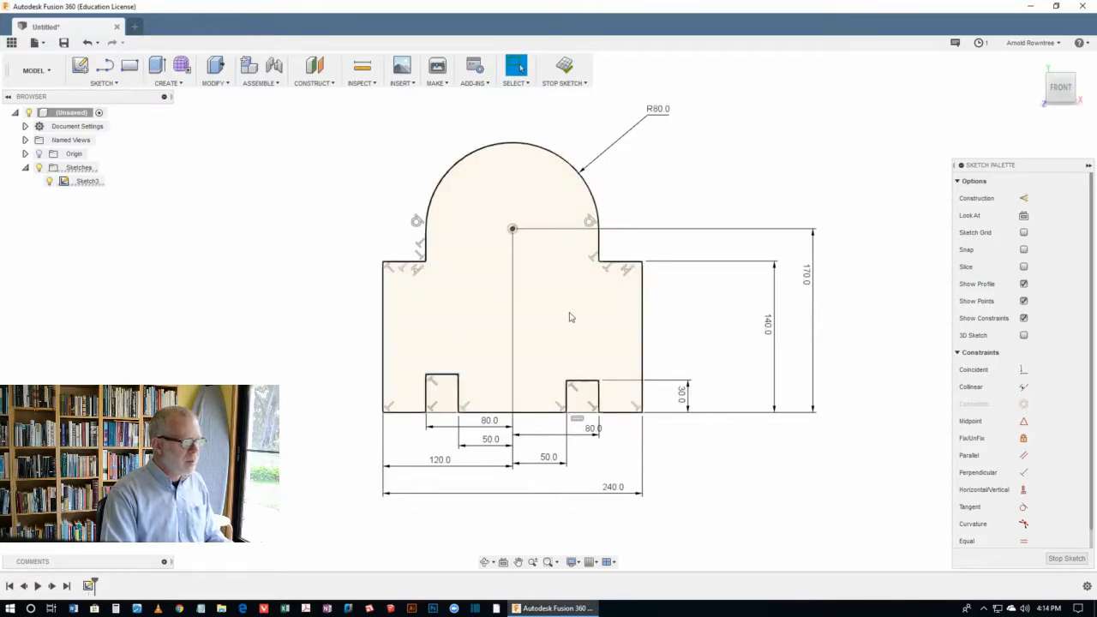
left_click(585, 382)
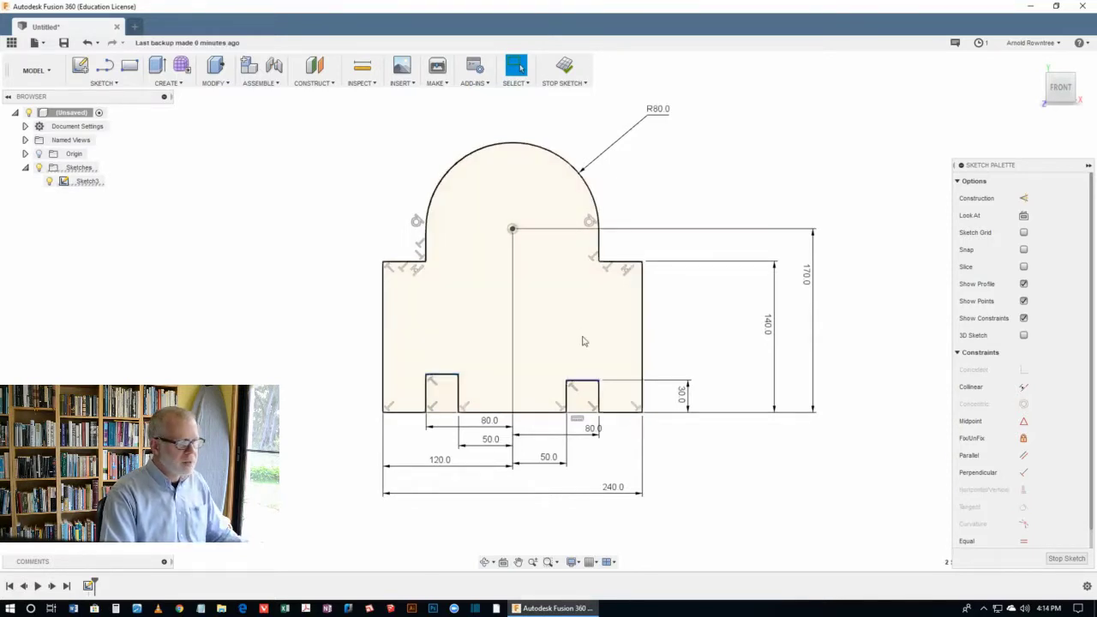
left_click(1022, 389)
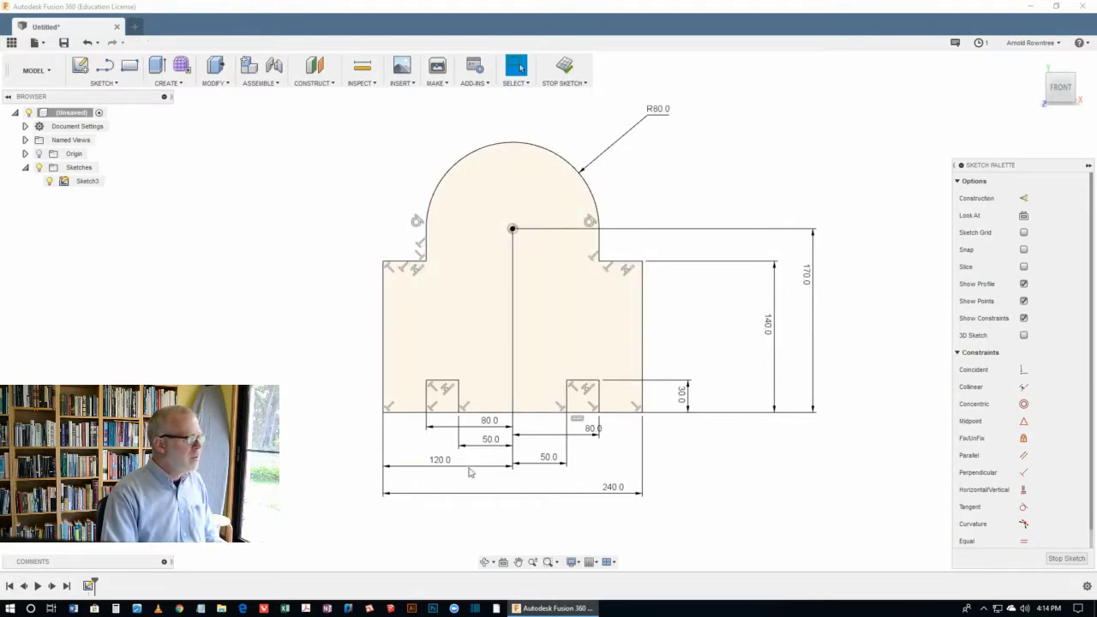
Trim the two bottom-edge segments that span the openings of the left and right notches
left_click(101, 83)
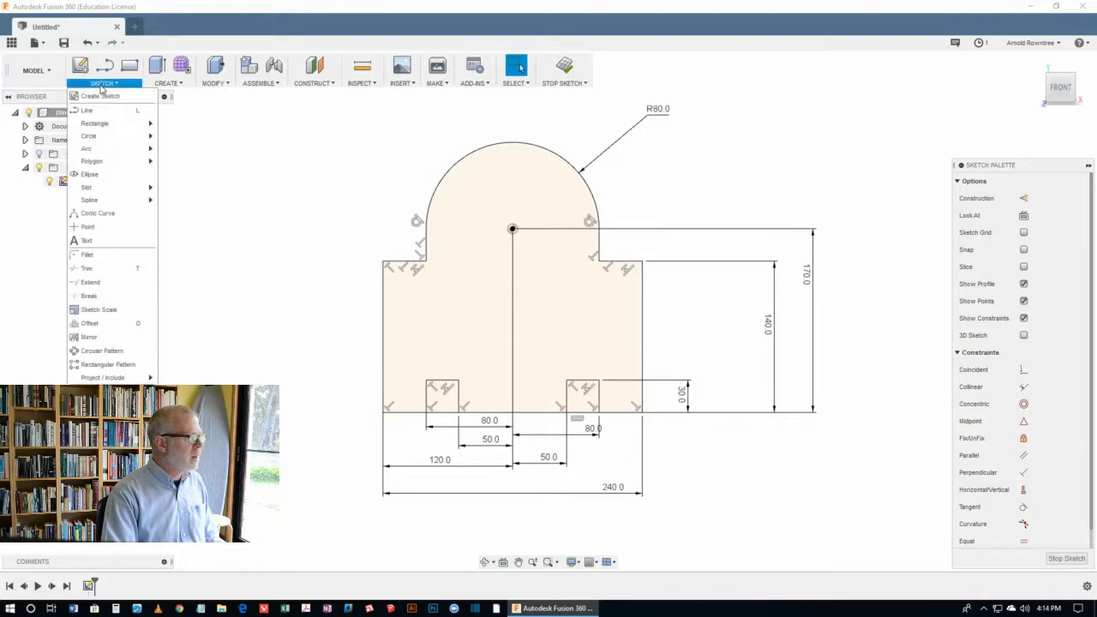
left_click(90, 268)
left_click(437, 419)
left_click(584, 417)
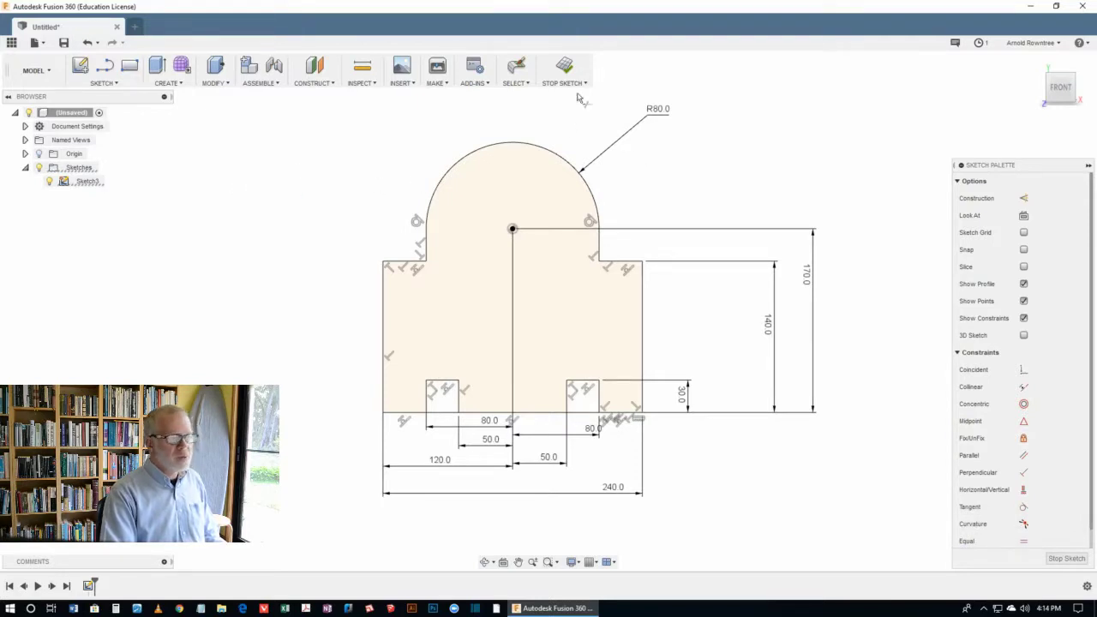
Finish the sketch and extrude the notched profile 100 mm to one side as a new body
left_click(564, 67)
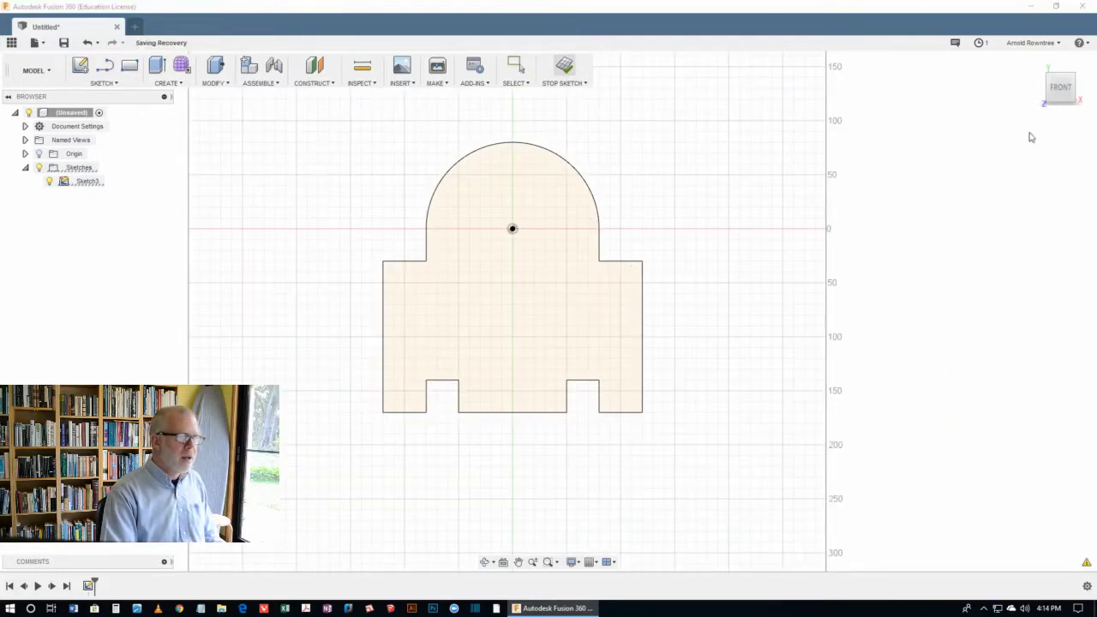
left_click(1075, 77)
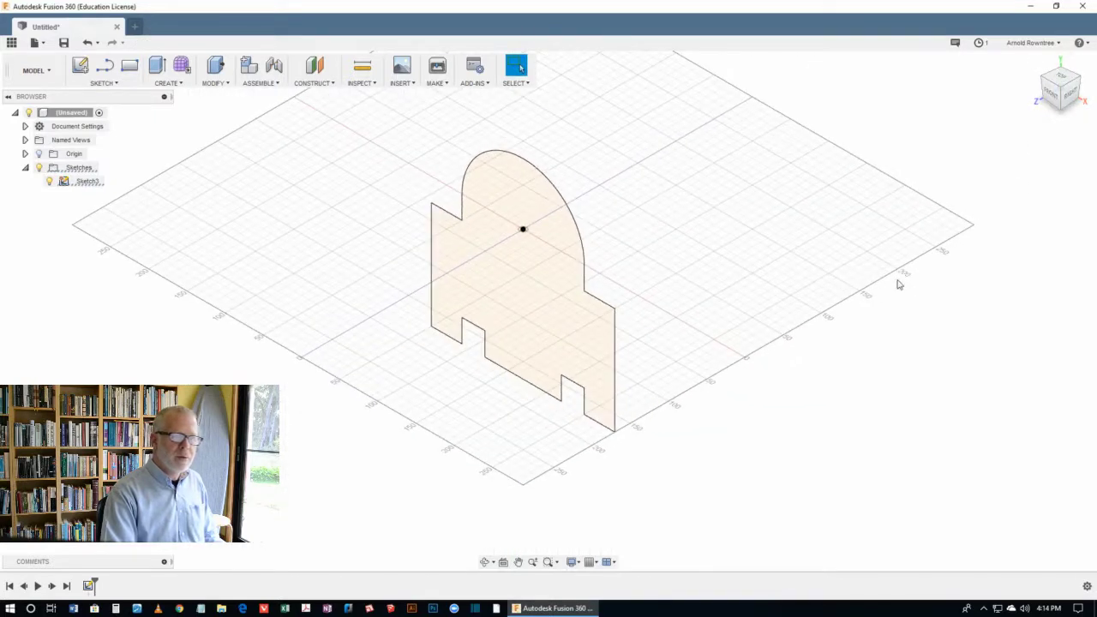
left_click(157, 67)
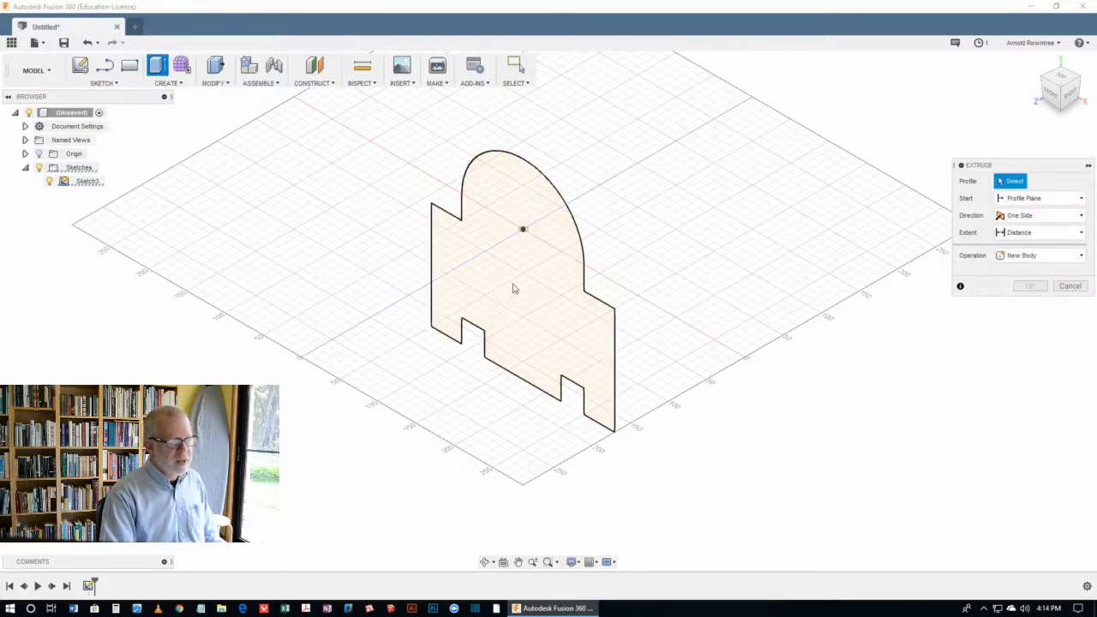
left_click(546, 301)
left_click_drag(514, 275, 467, 301)
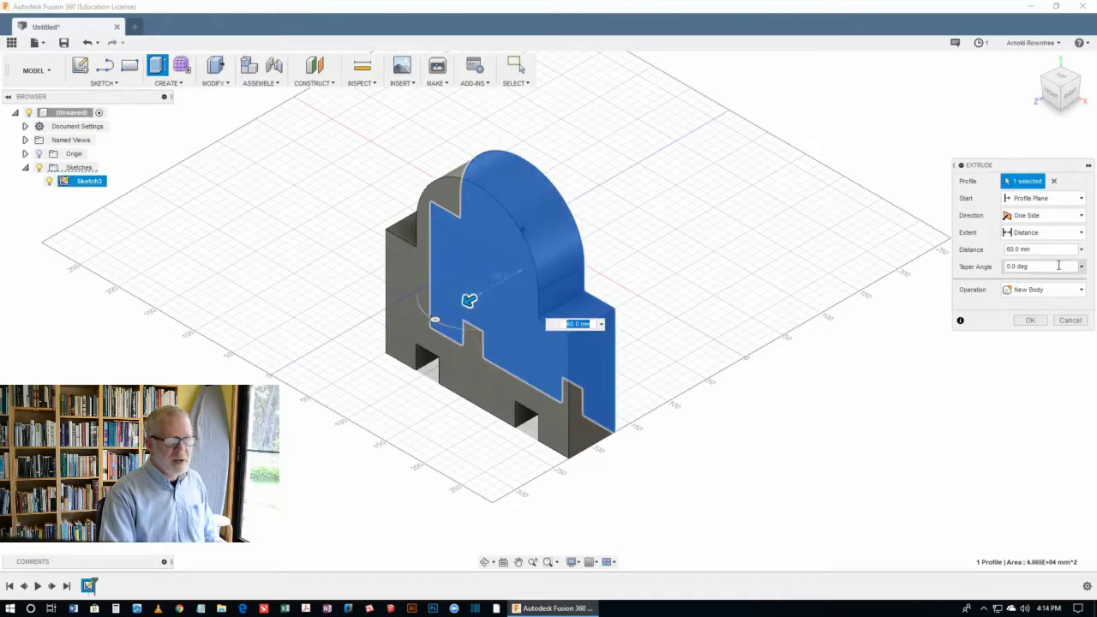
left_click(1037, 250)
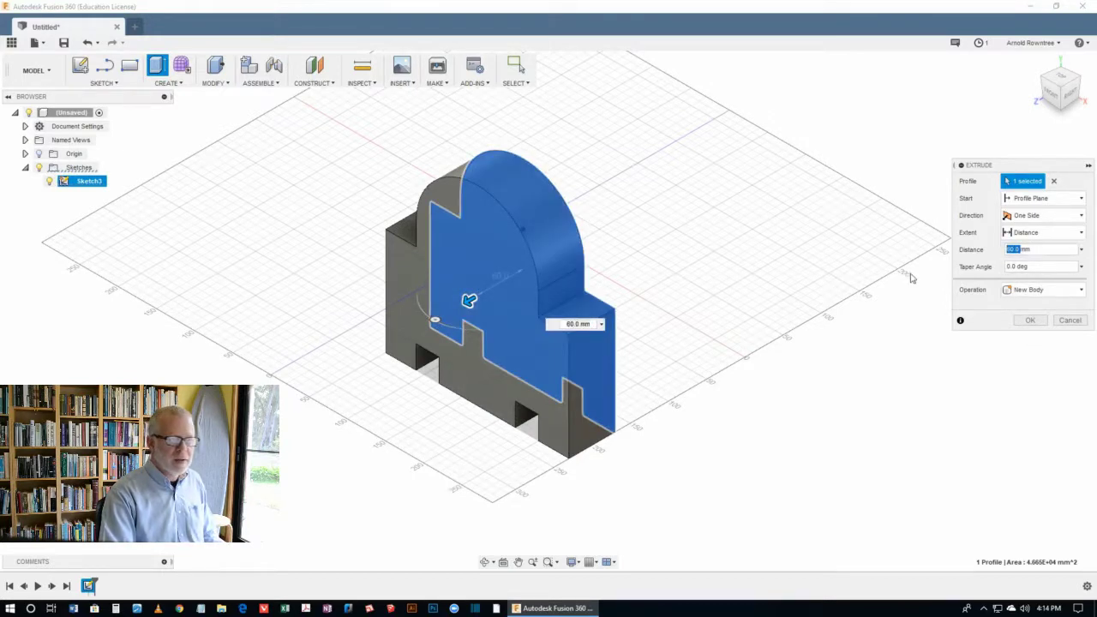
type("100")
key("Return")
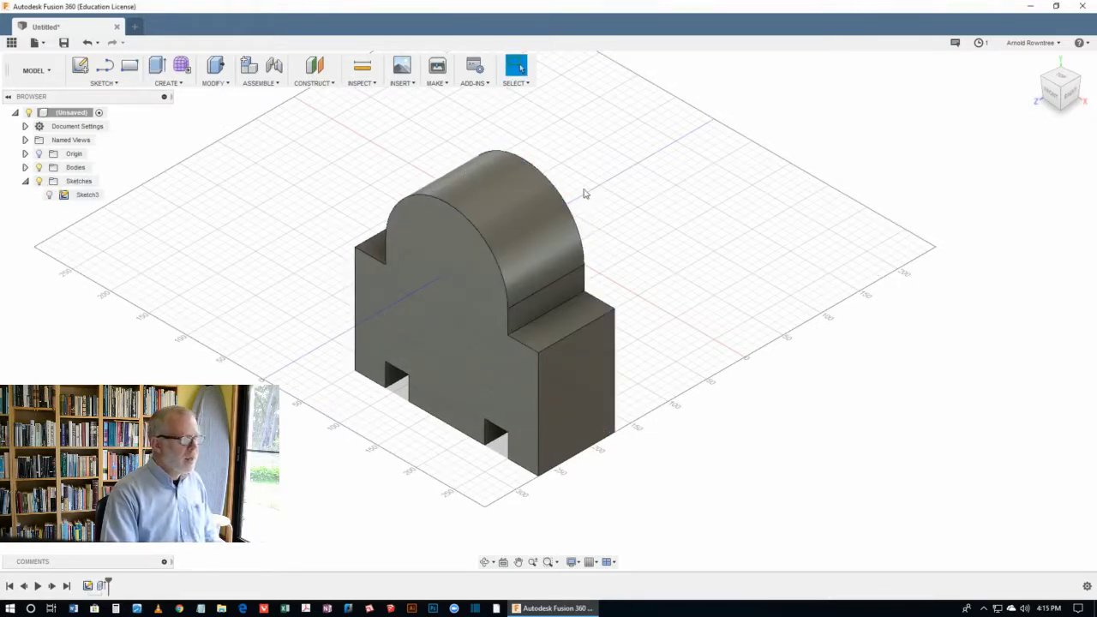
Start a sketch on the body's front face and draw a circle about 118 mm in diameter centred on the rounded top's centre
middle_click_drag(599, 350, 631, 349, "shift")
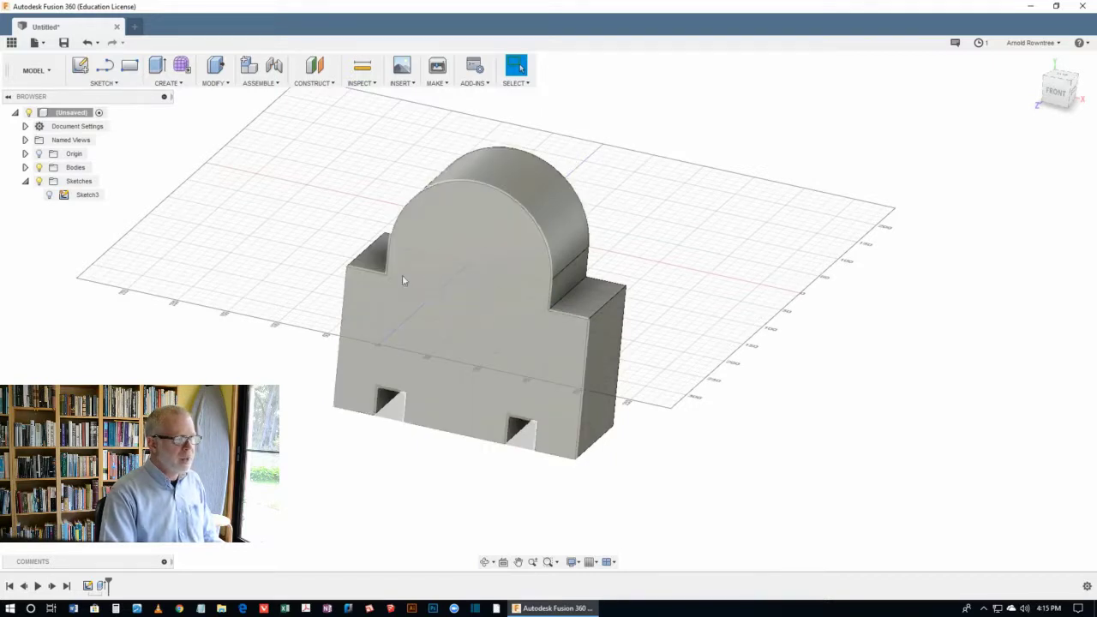
left_click(81, 68)
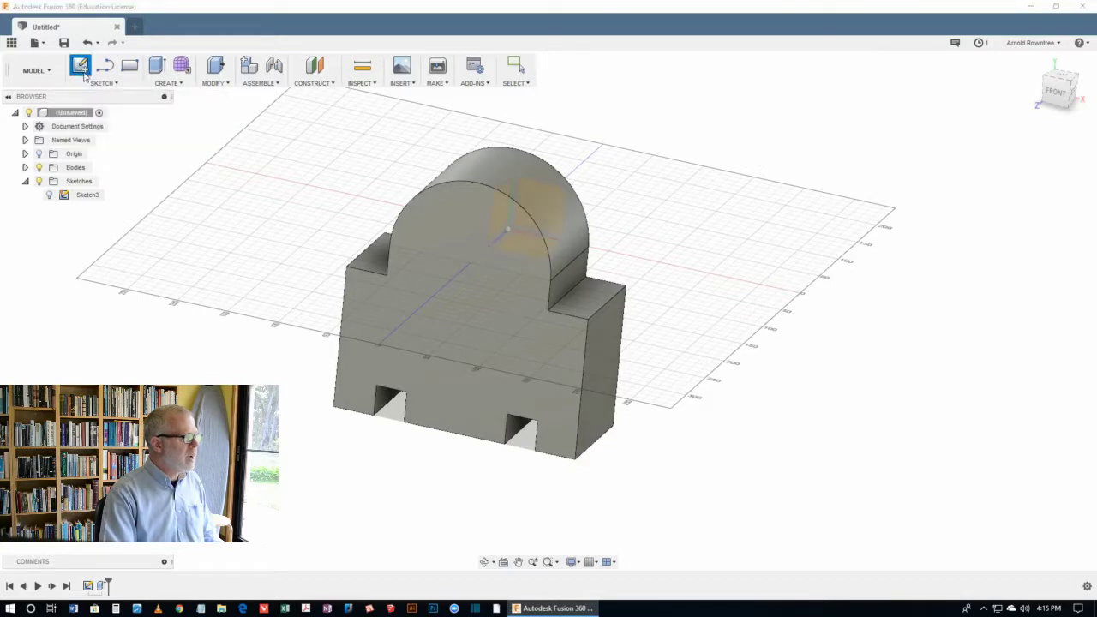
left_click(427, 334)
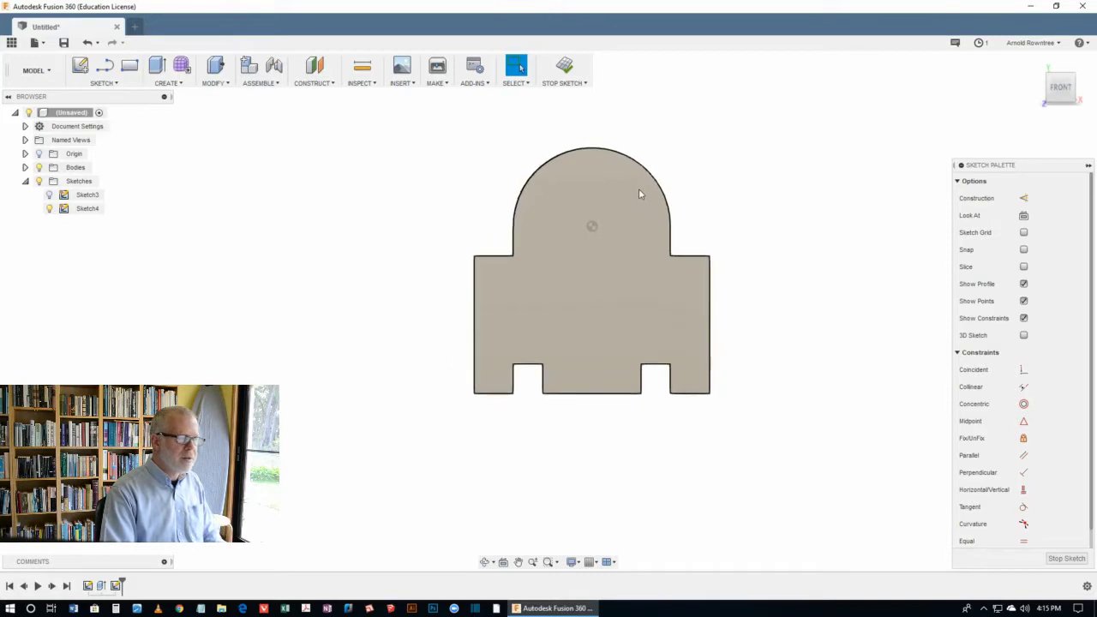
scroll(636, 199, "up", 2)
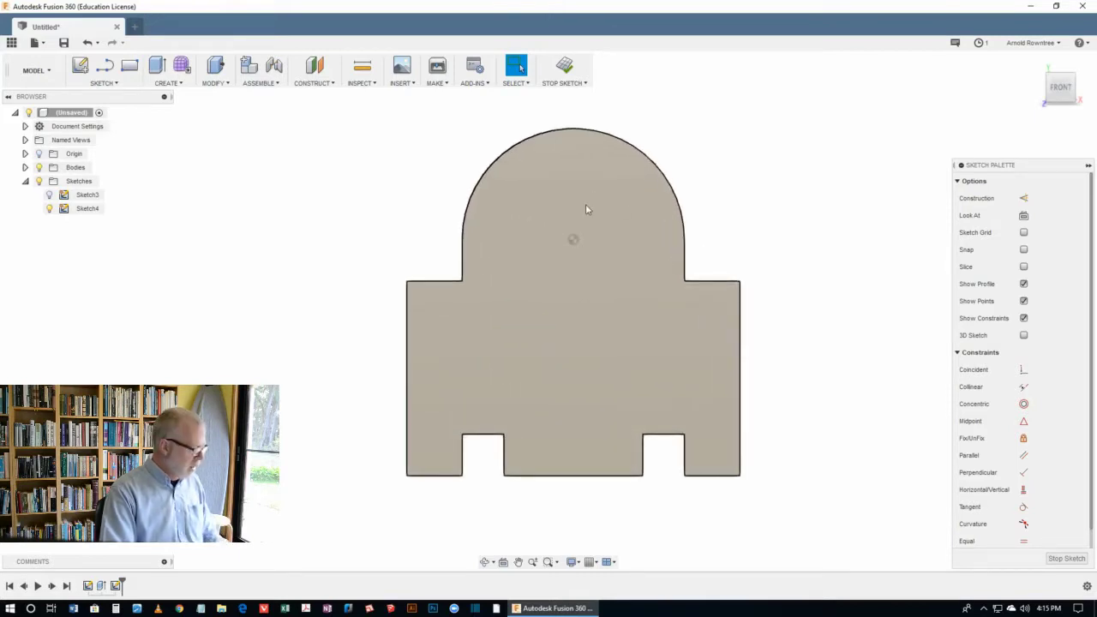
key("c")
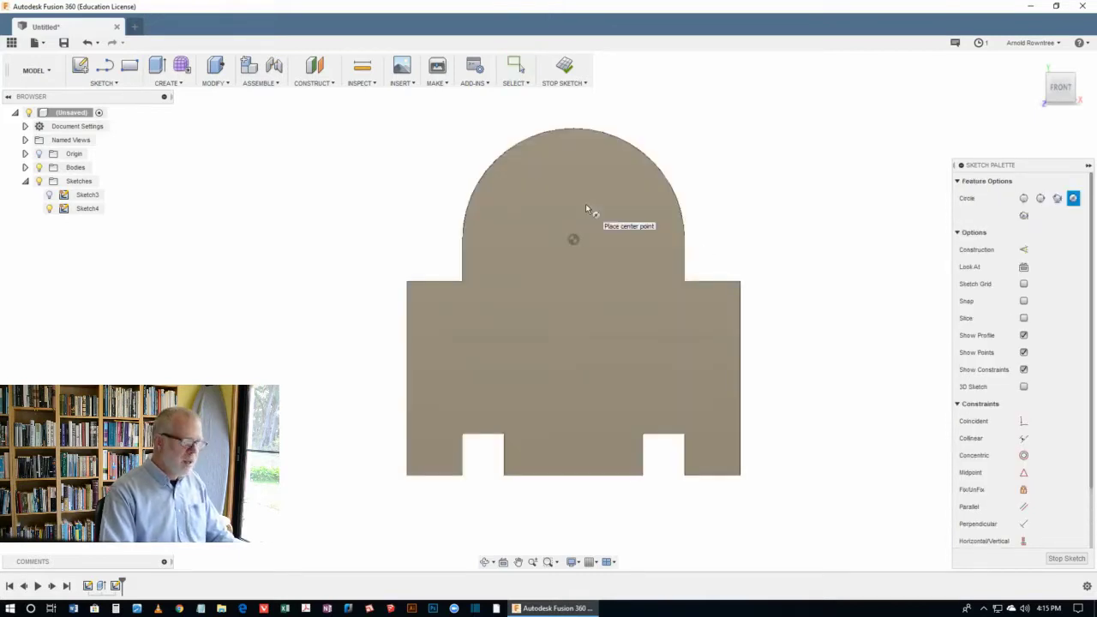
left_click(573, 241)
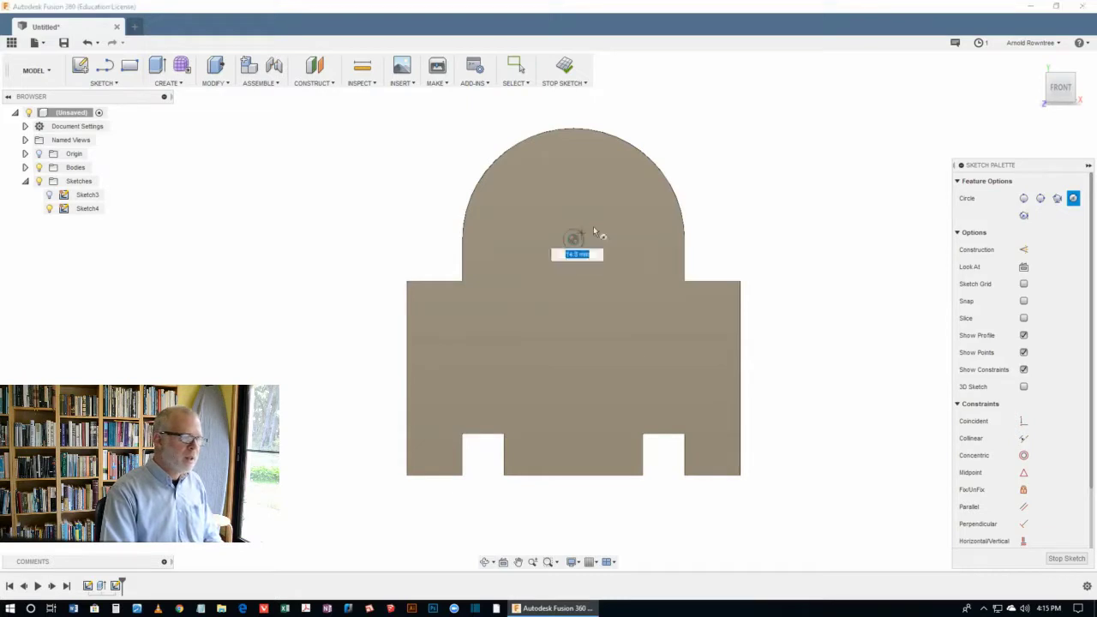
left_click(635, 185)
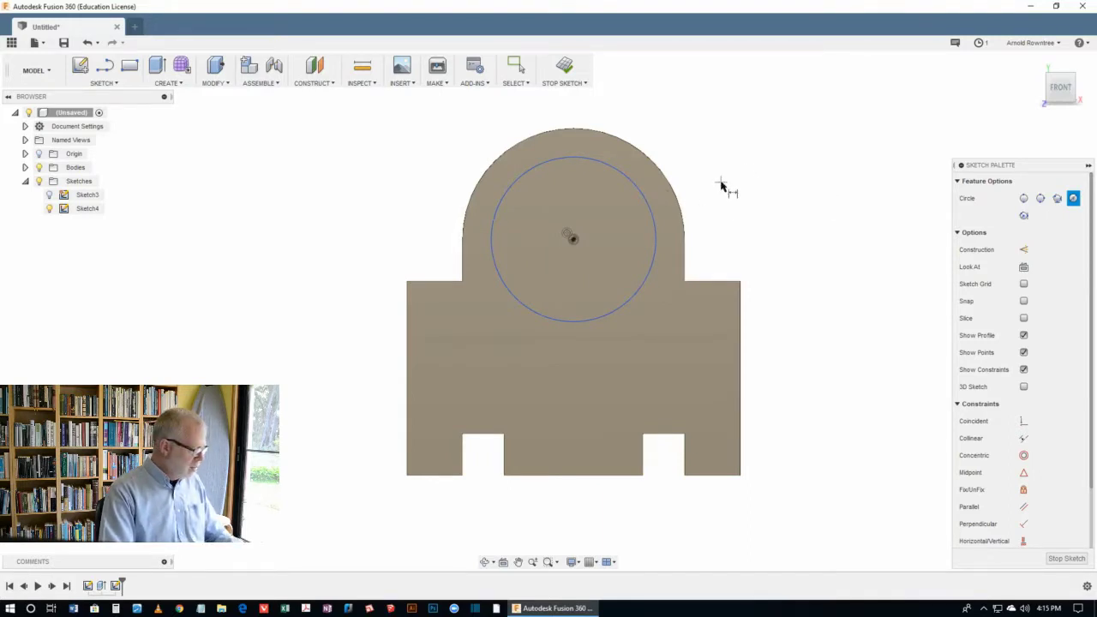
Dimension the circle's diameter, set it to 80 mm, and finish the sketch
key("Escape")
key("d")
left_click(720, 125)
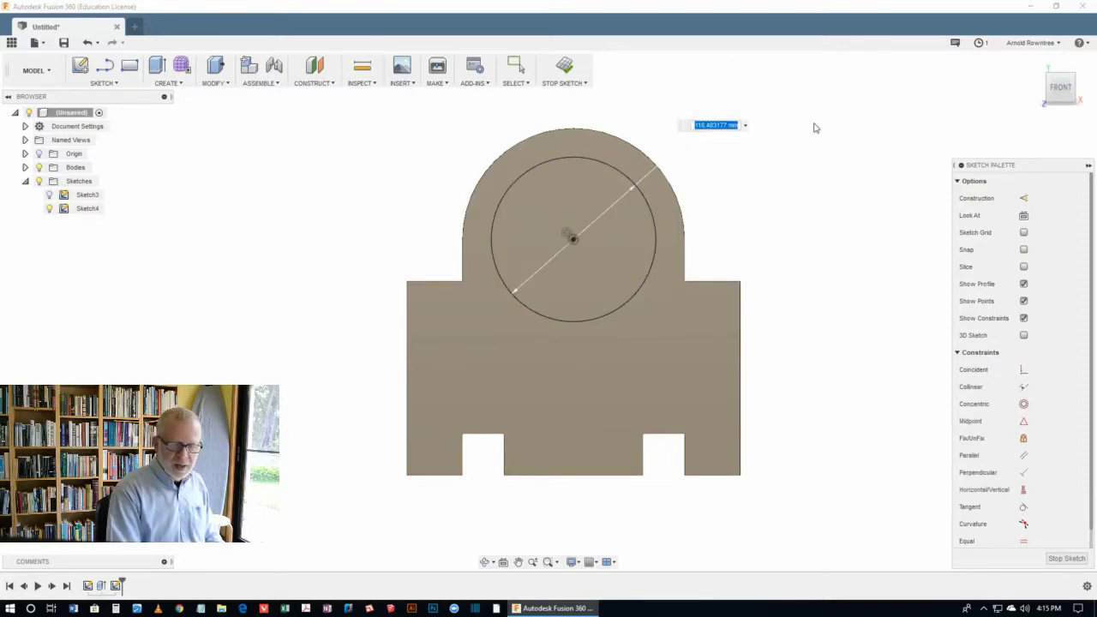
type("80")
key("Return")
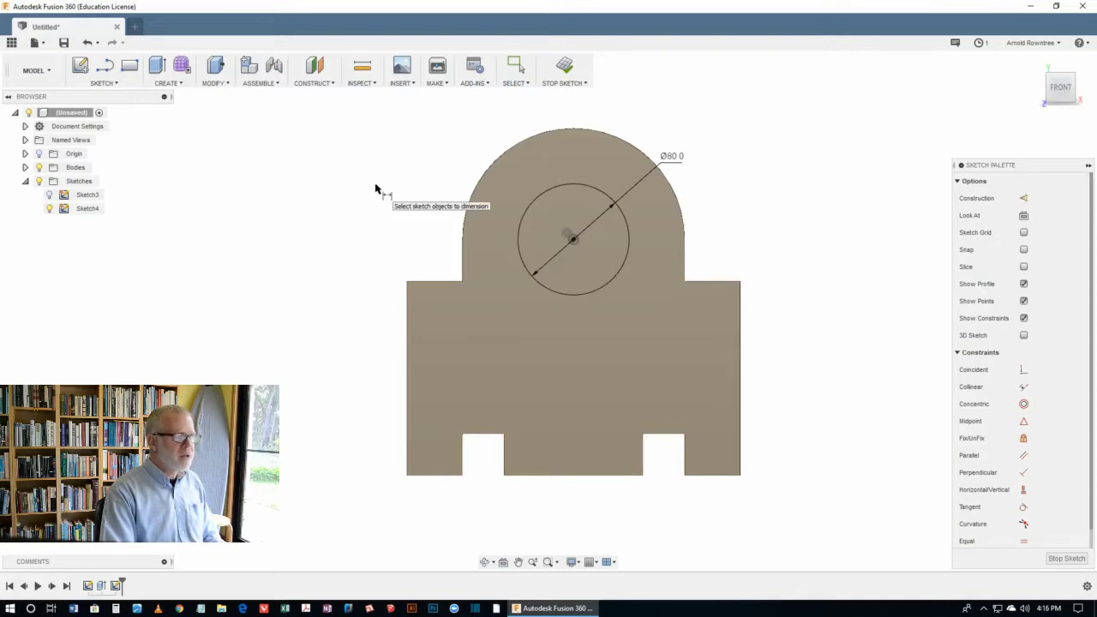
key("s")
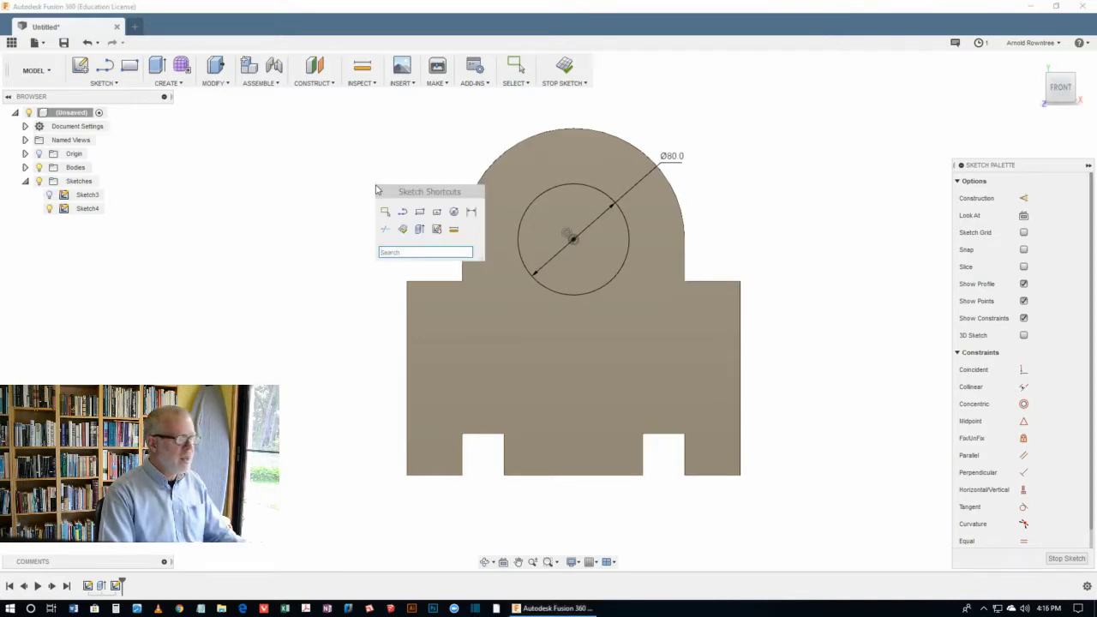
left_click(403, 229)
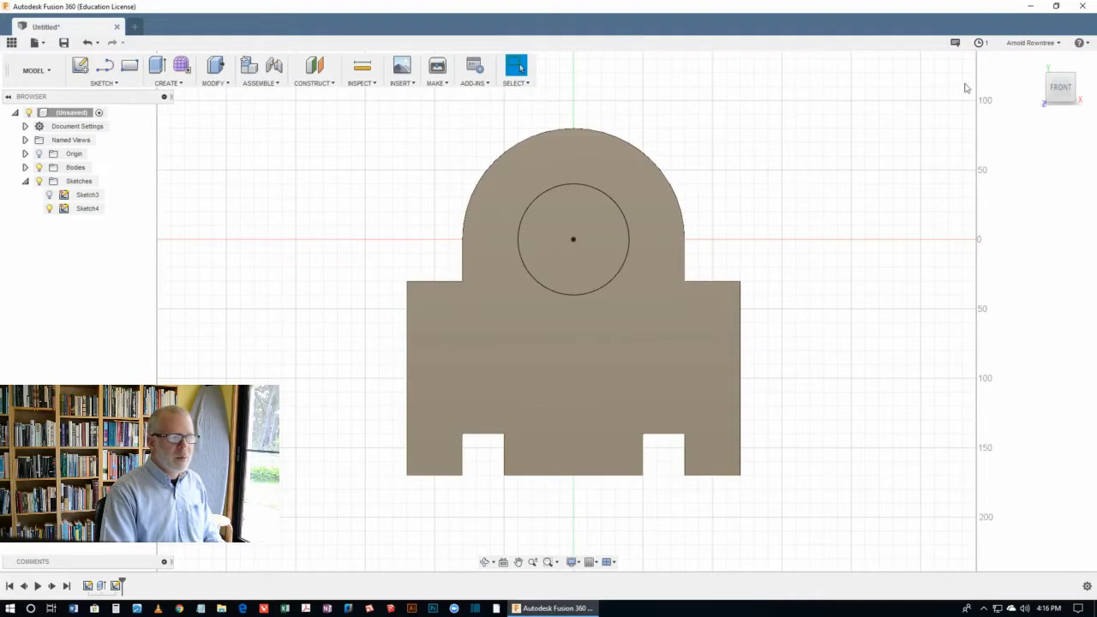
Extrude the circle into the body as a Cut with extent All to make a through hole
left_click(1075, 79)
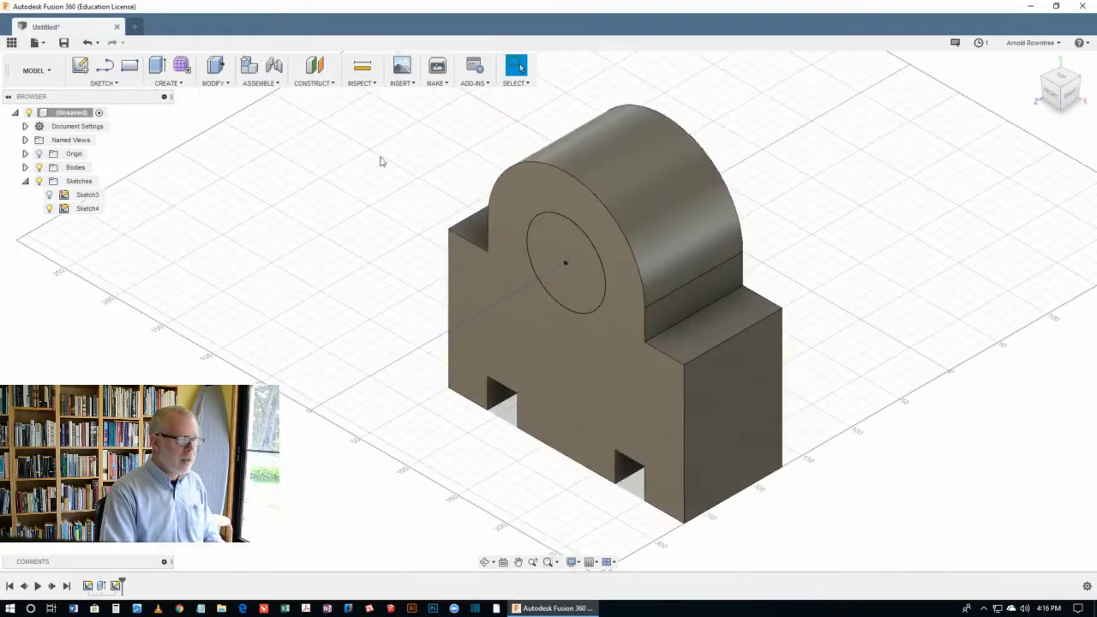
left_click(157, 65)
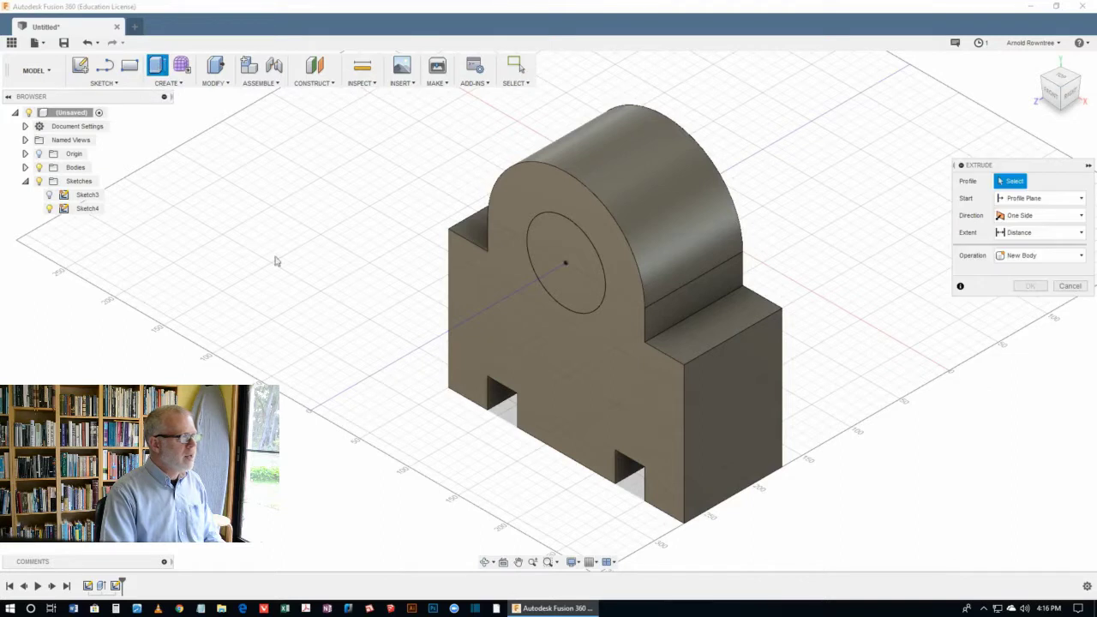
left_click(566, 239)
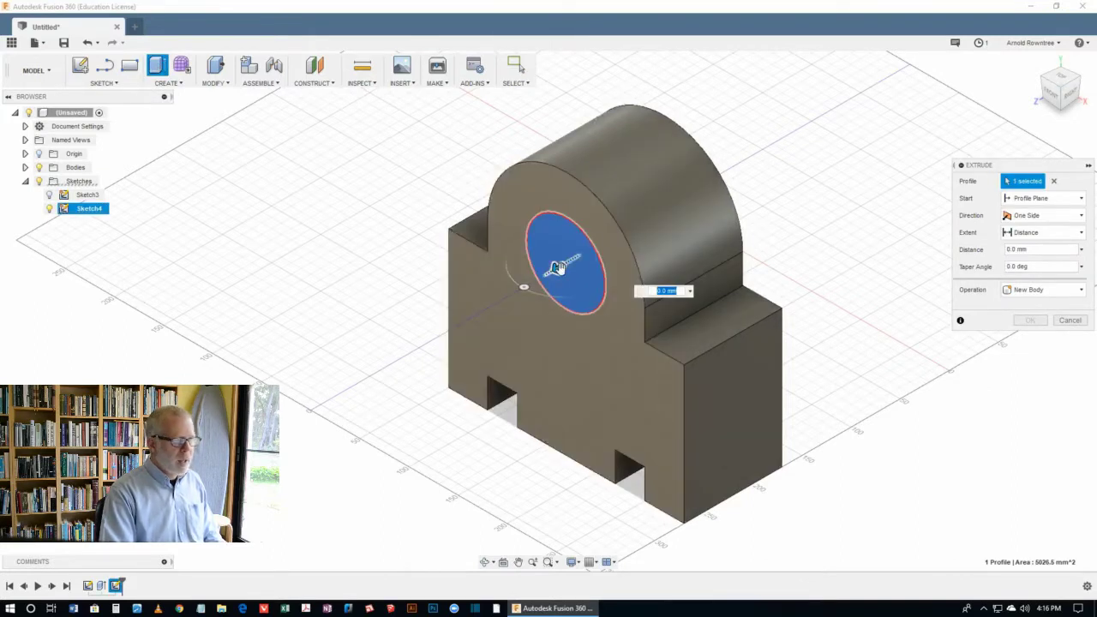
left_click_drag(558, 268, 572, 247)
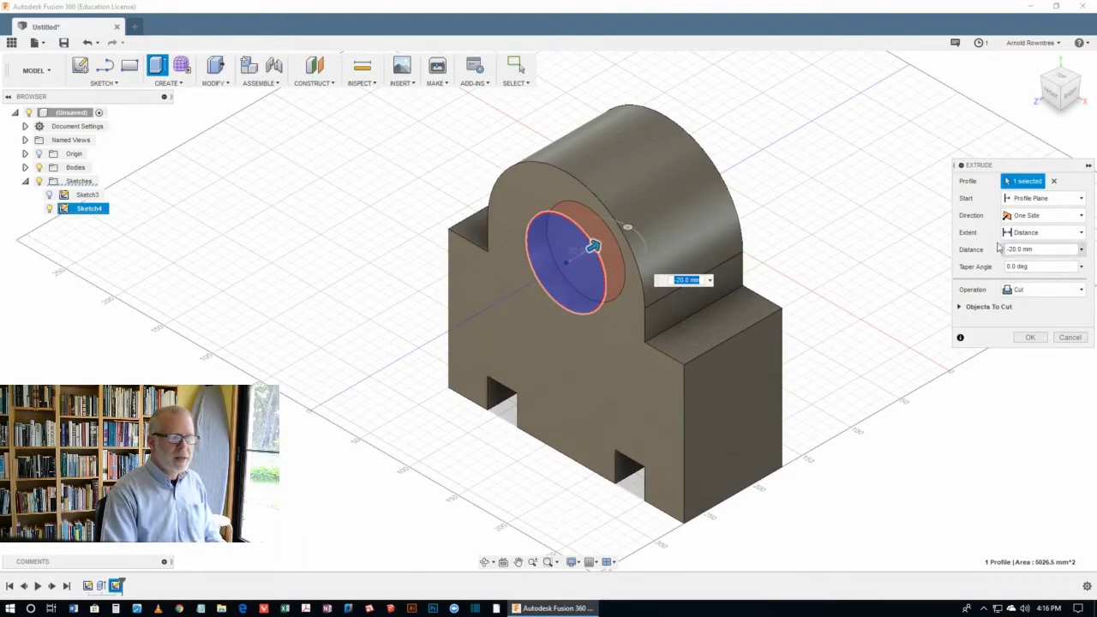
left_click(1032, 232)
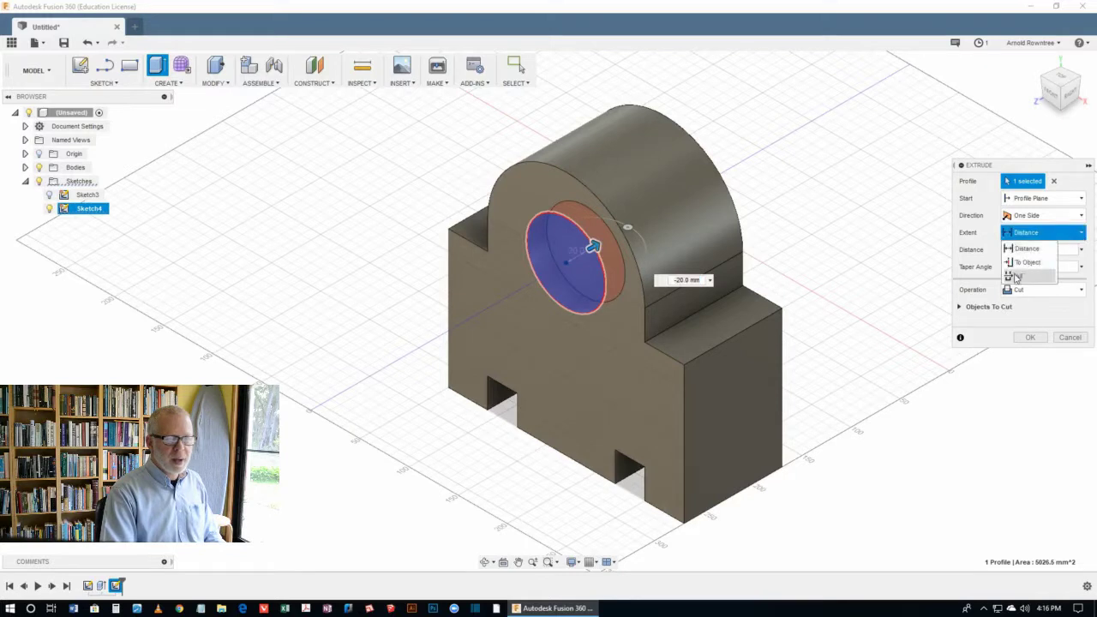
left_click(1019, 275)
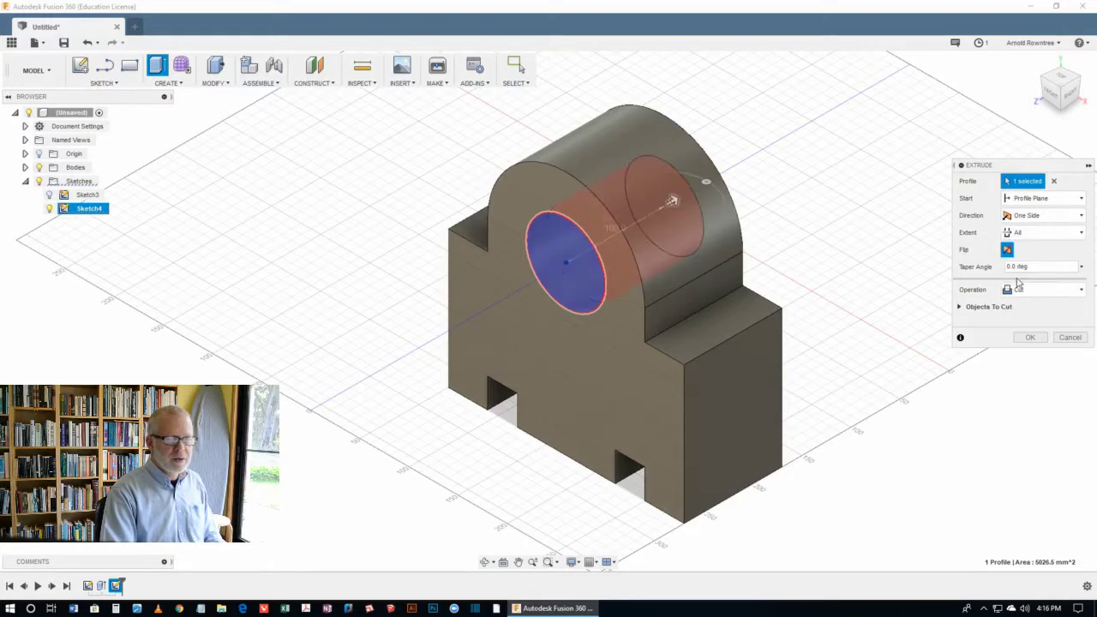
left_click(1026, 337)
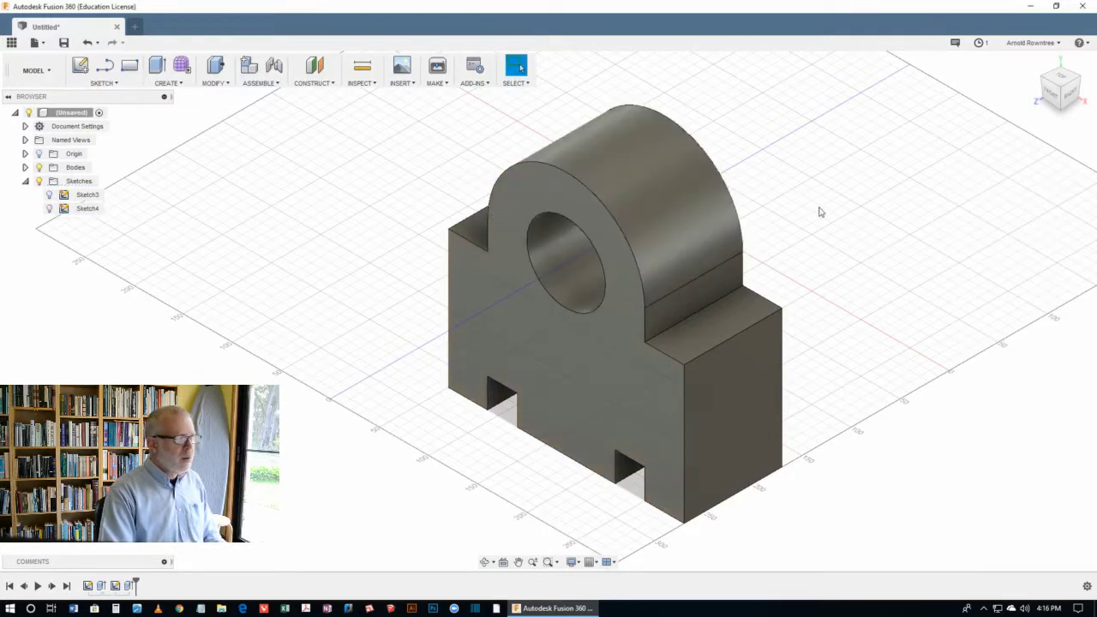
Fillet the inner and outer edges of both shoulder steps, four edges in all, with a 10 mm constant radius
left_click(219, 83)
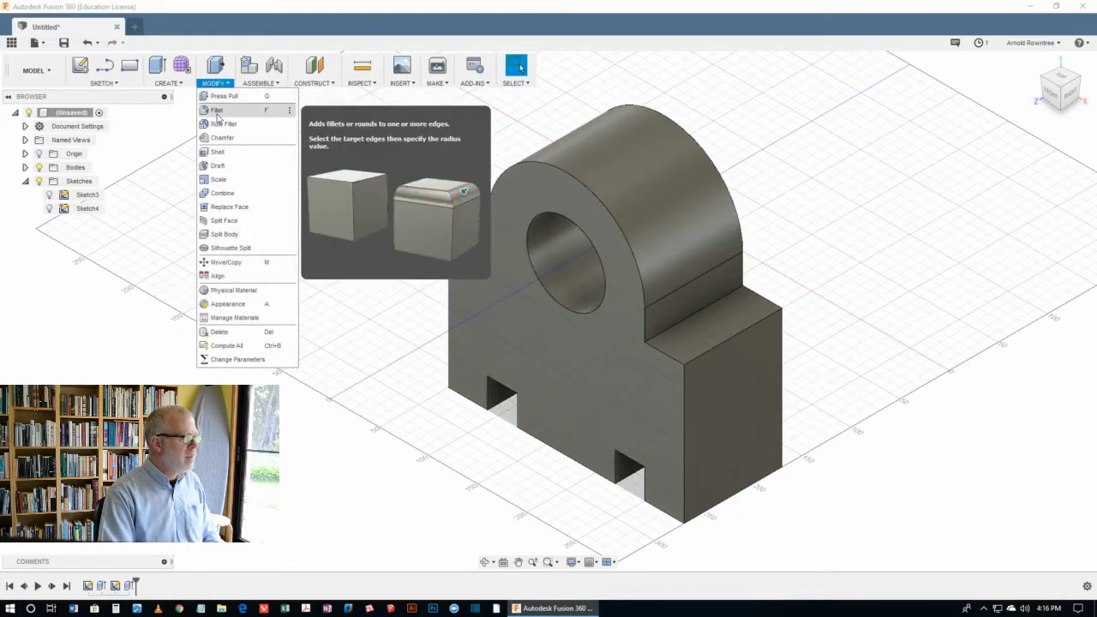
left_click(217, 112)
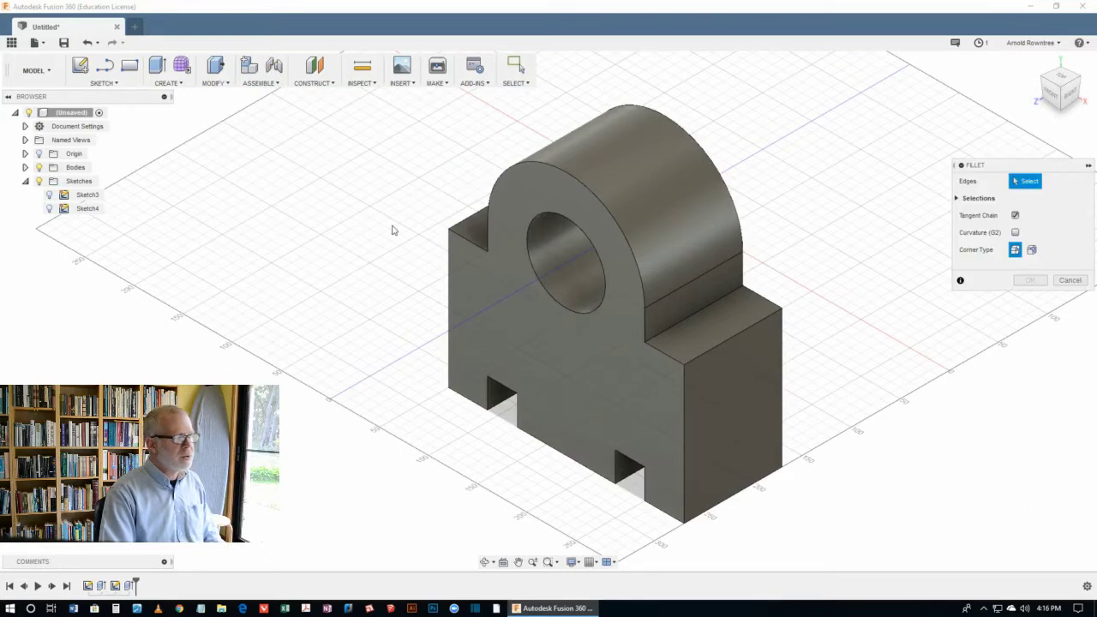
left_click(718, 344)
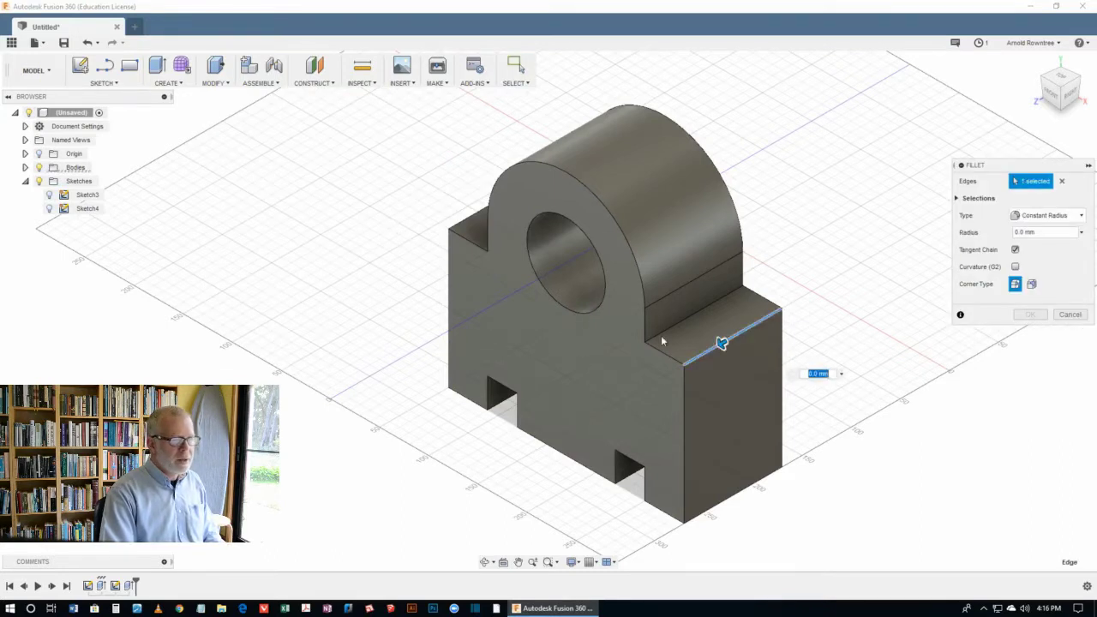
left_click(676, 323)
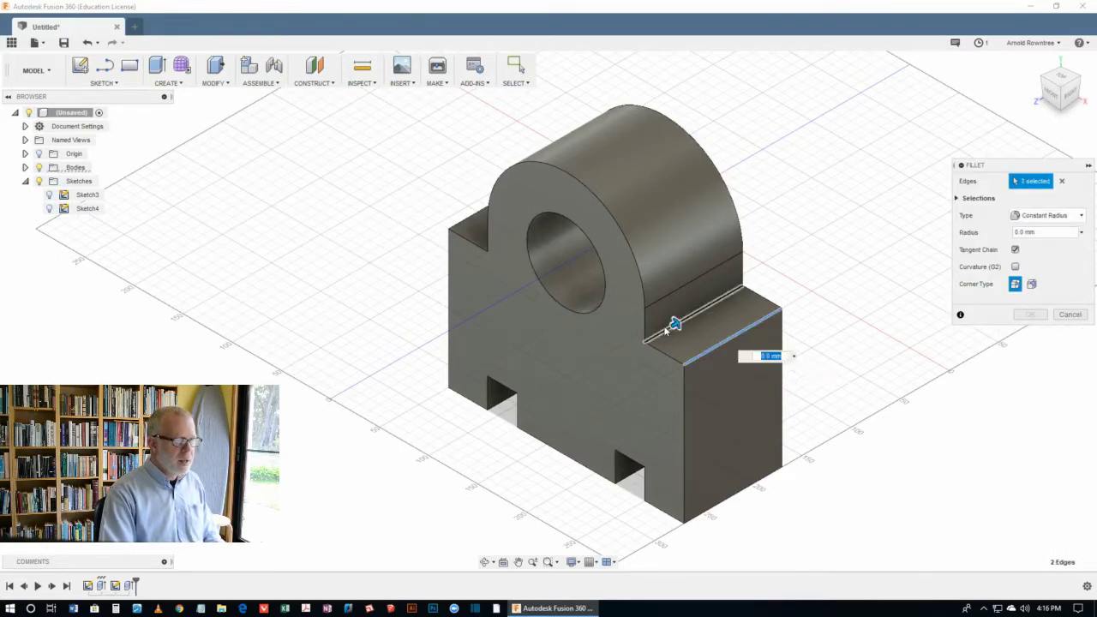
left_click(493, 236)
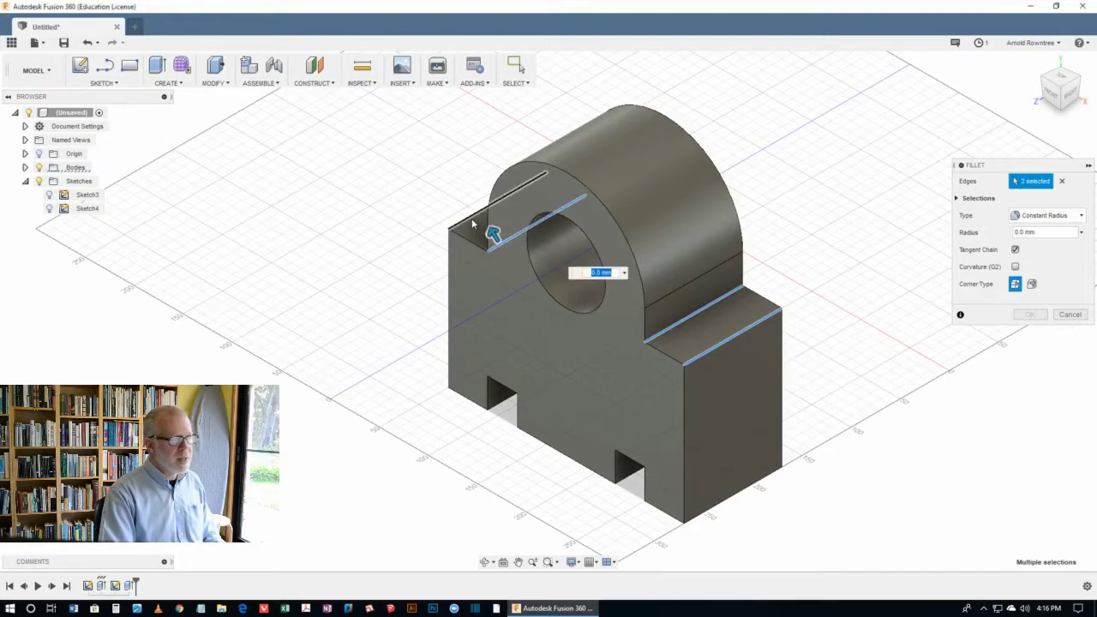
left_click(473, 225)
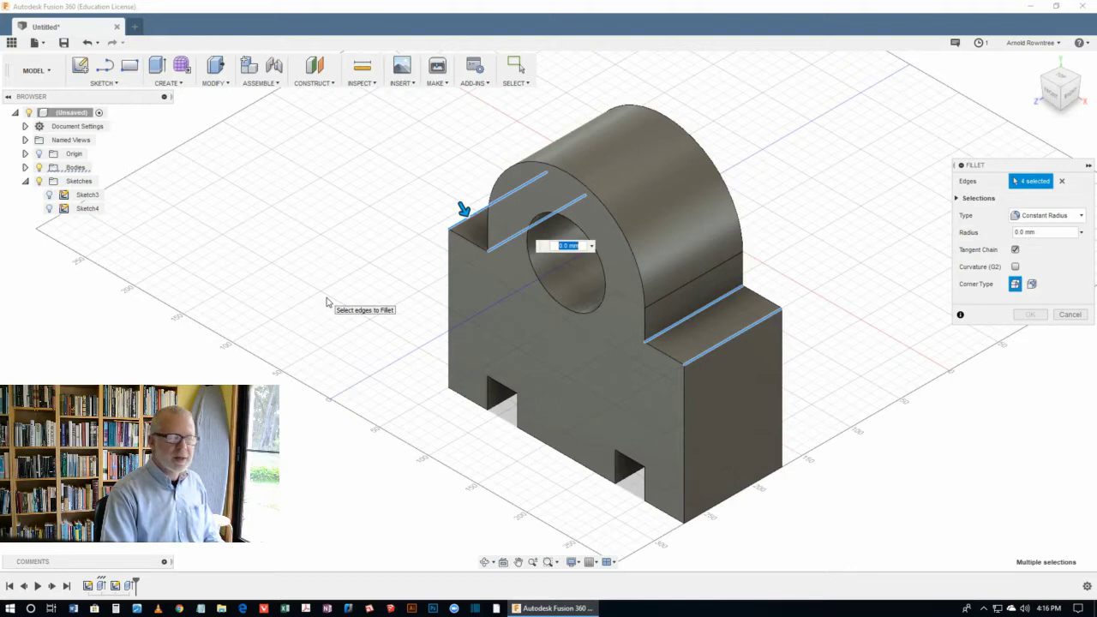
type("10")
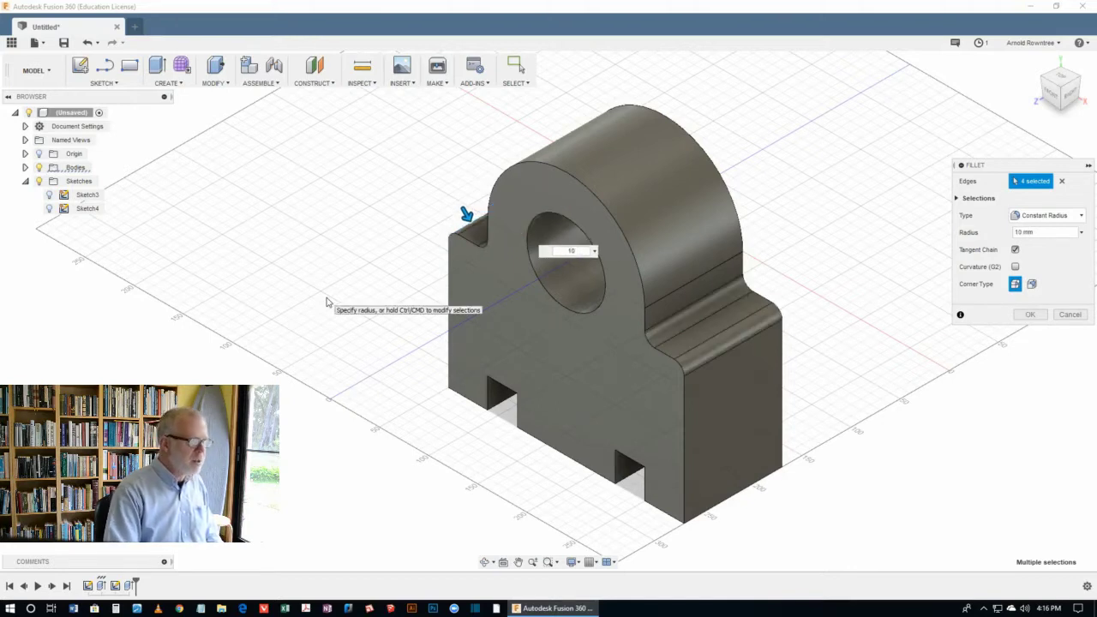
key("Return")
mouse_move(854, 240)
middle_mouse_down("shift")
mouse_move(906, 213)
mouse_move(816, 189)
mouse_move(913, 194)
mouse_move(862, 221)
middle_mouse_up("shift")
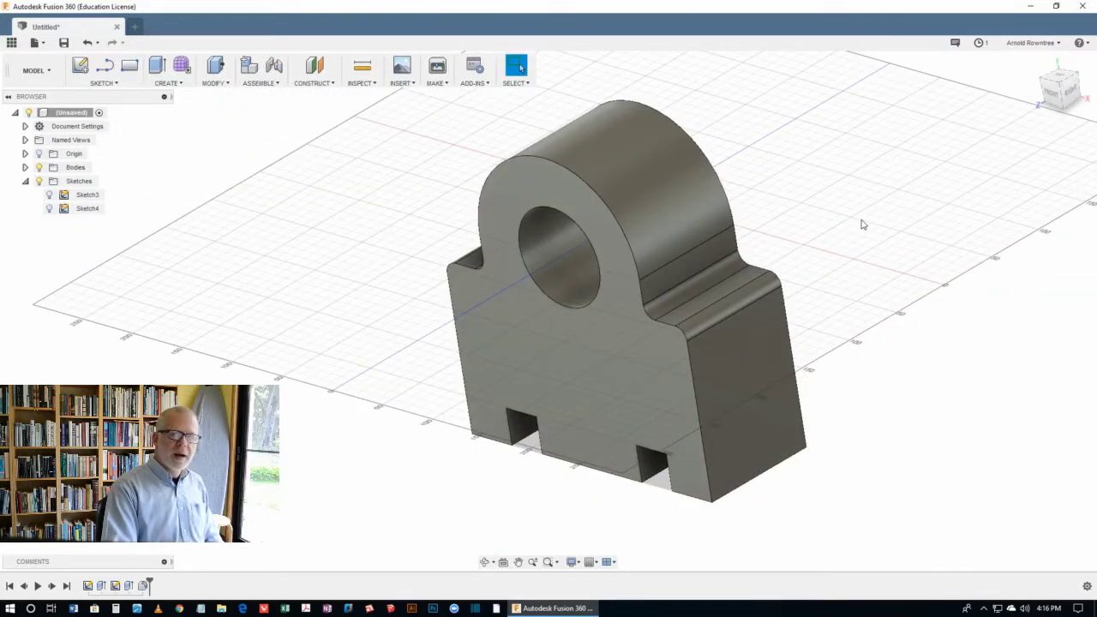